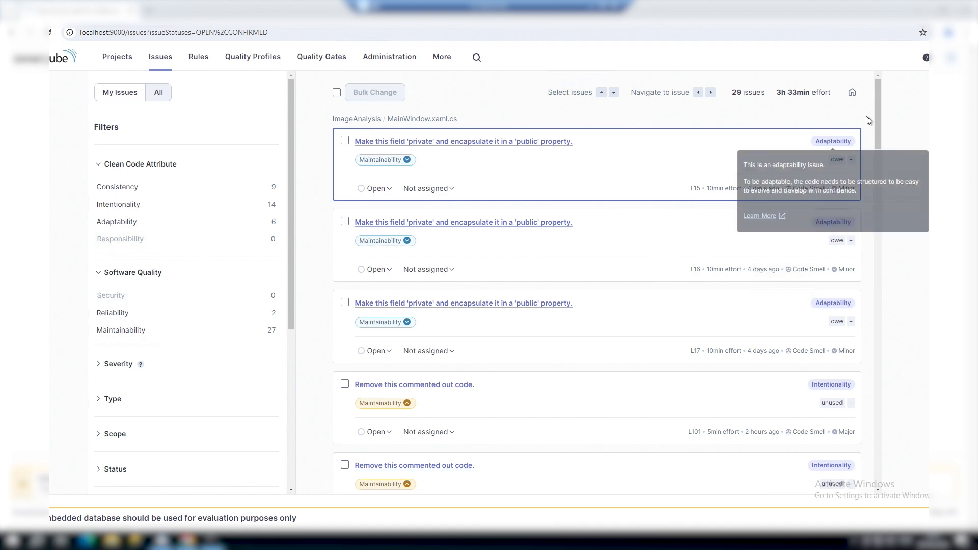
# - Open the first 'make this field private' issue and read its 'Why is this an issue?' explanation
pyautogui.scroll(-4, 879, 108)
pyautogui.moveTo(880, 205); pyautogui.dragTo(875, 79)
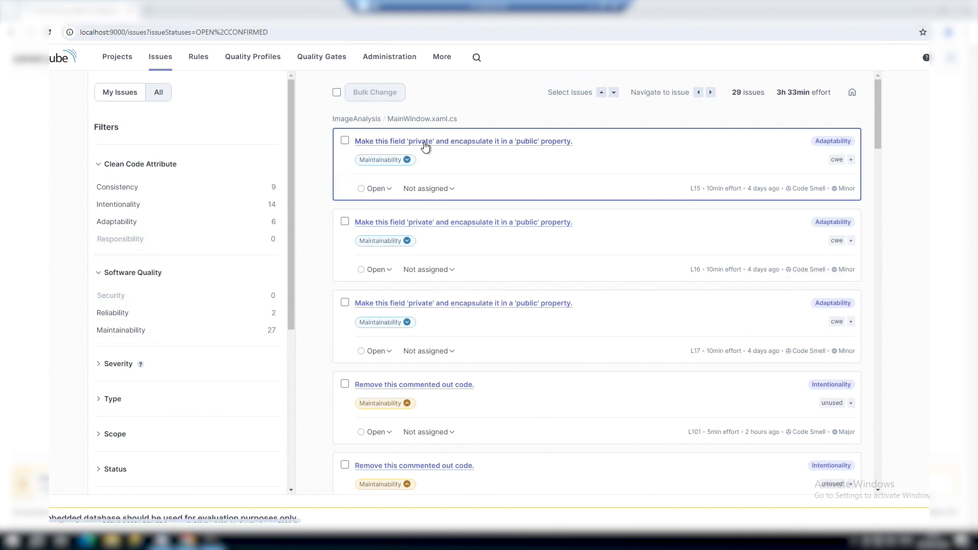
pyautogui.click(474, 144)
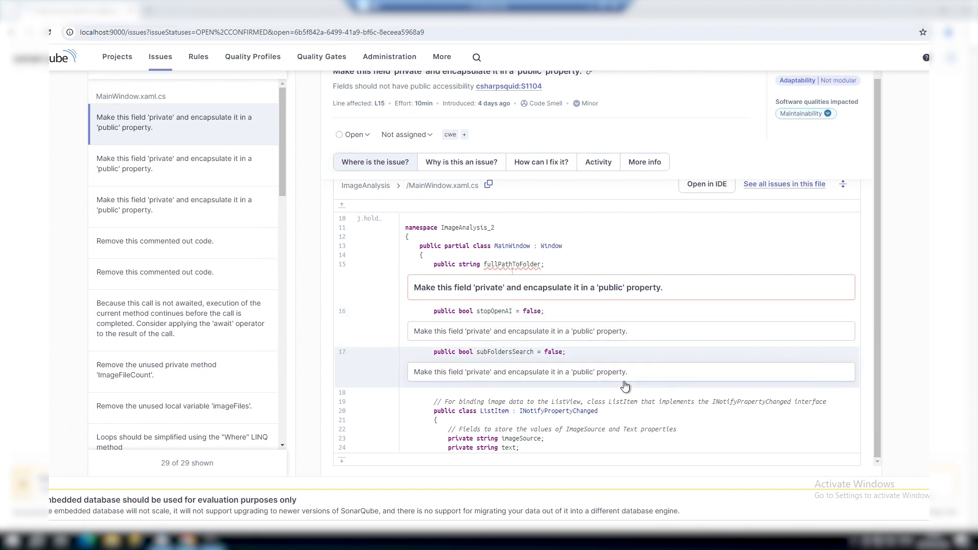
pyautogui.scroll(-1, 625, 381)
pyautogui.scroll(1, 510, 234)
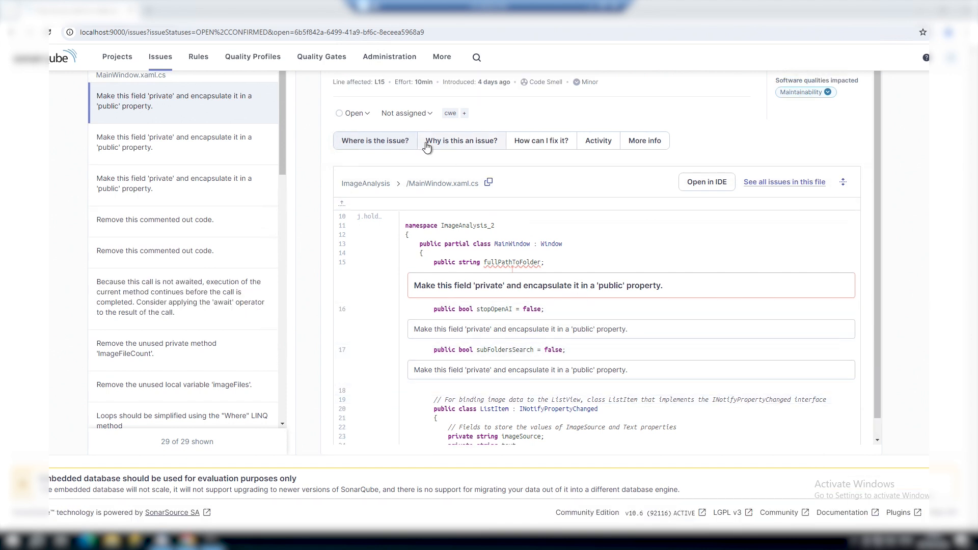
pyautogui.click(452, 149)
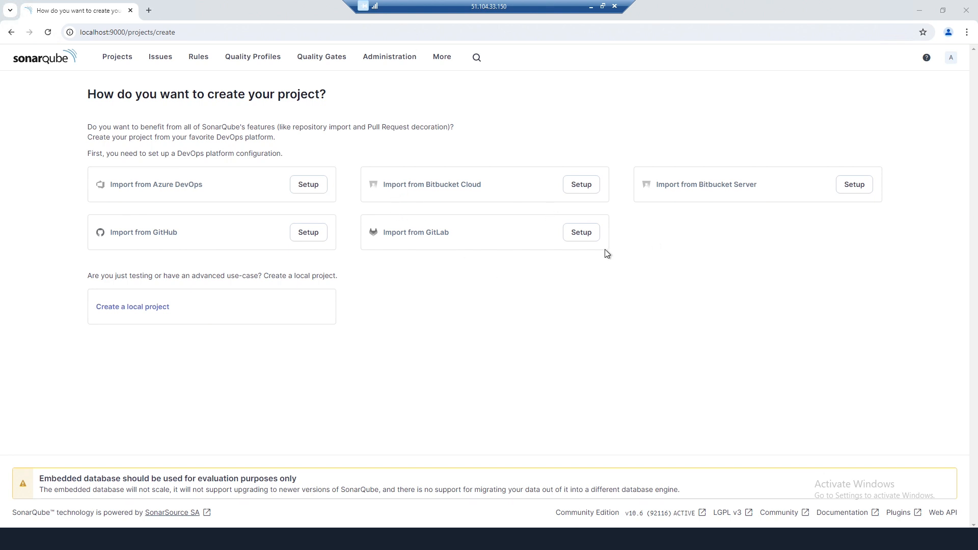
# - Start a Bitbucket Cloud setup and pick the Bitbucket Cloud configuration variant
pyautogui.click(578, 186)
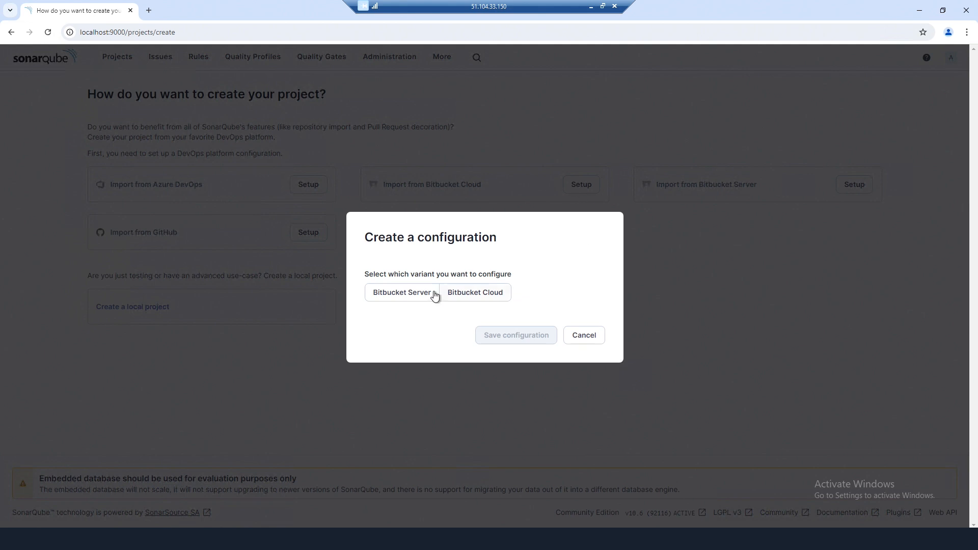
pyautogui.click(476, 298)
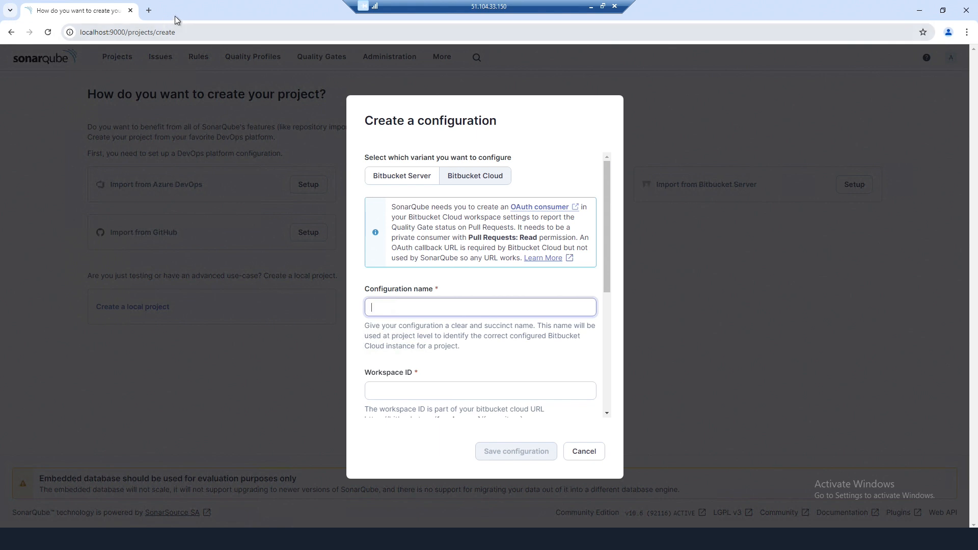
# - Search 'bitbucket login' in a new tab, accept cookies, and follow the Bitbucket login result
pyautogui.click(149, 11)
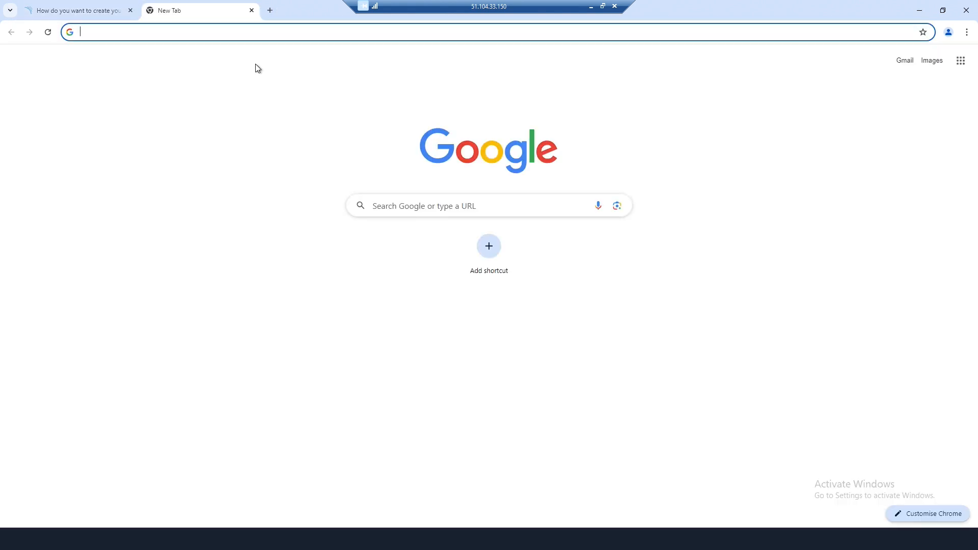
pyautogui.write('bitbucket lo')
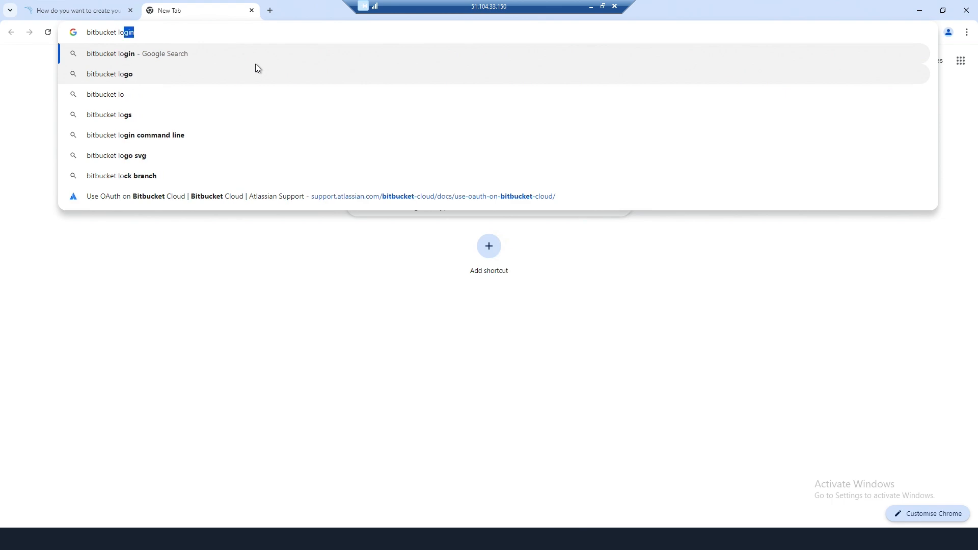
pyautogui.write('gin')
pyautogui.press('Return')
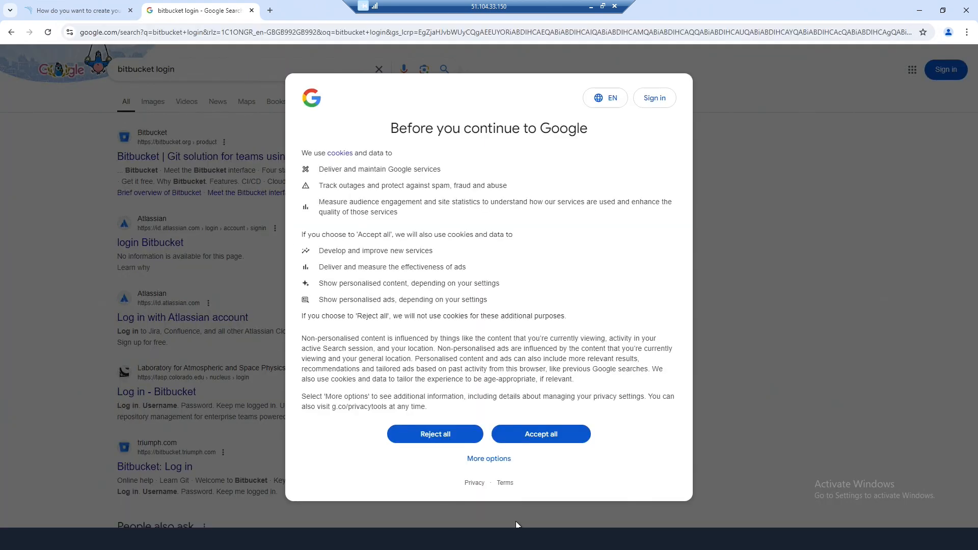
pyautogui.click(533, 434)
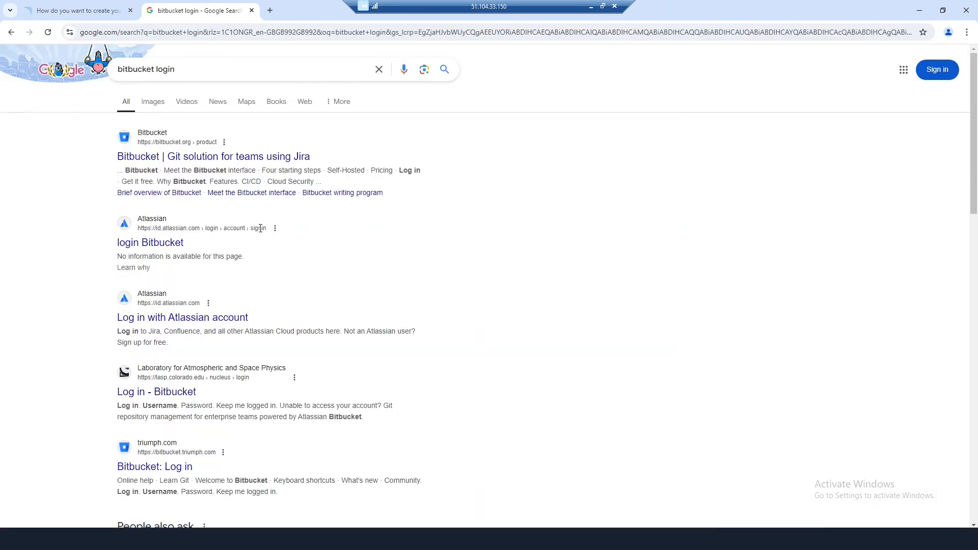
pyautogui.click(236, 249)
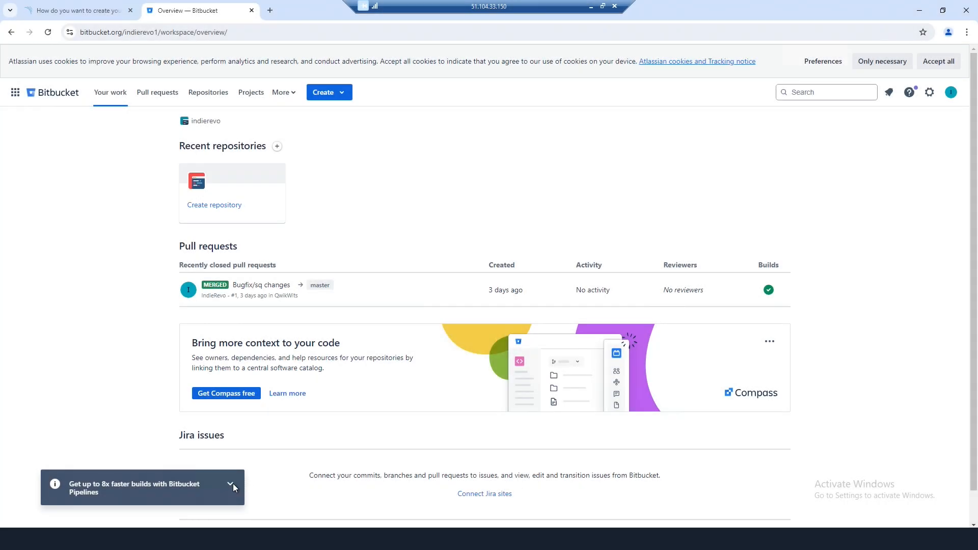
# - Dismiss the Pipelines announcement and open Workspace settings from the Repositories page's gear menu
pyautogui.click(232, 483)
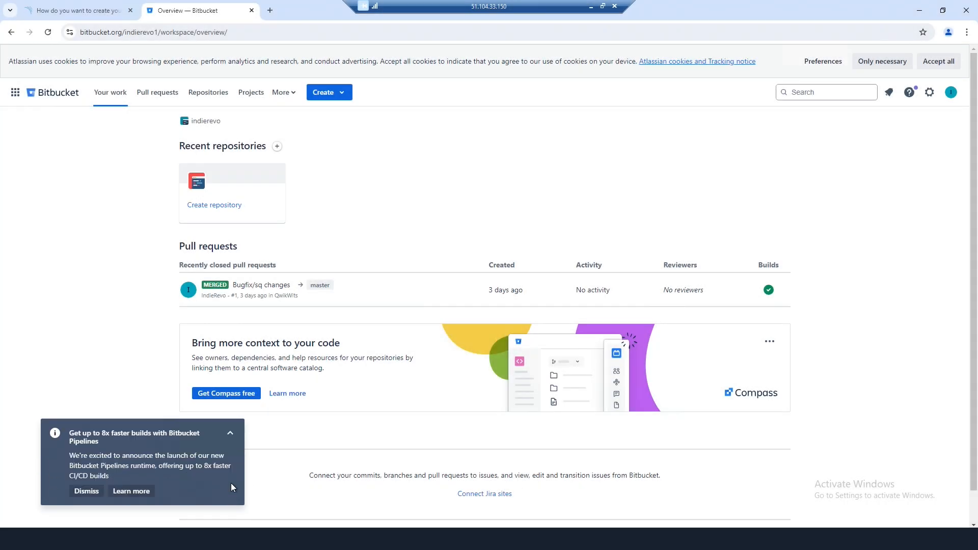
pyautogui.click(86, 492)
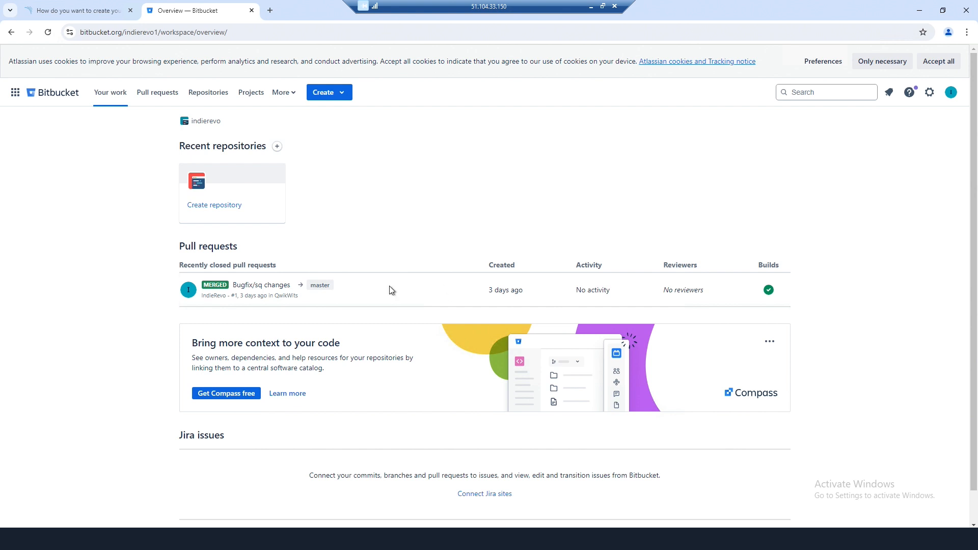
pyautogui.click(212, 96)
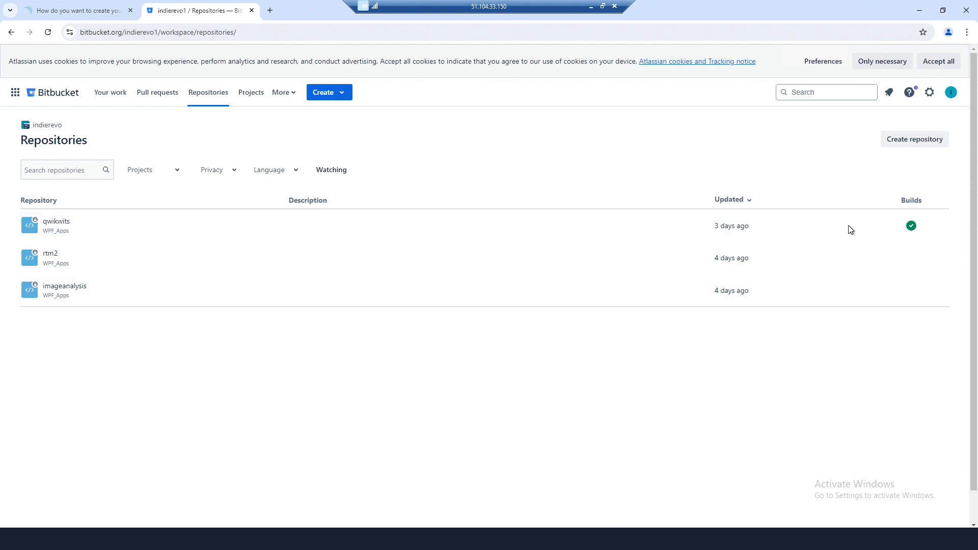
pyautogui.click(930, 94)
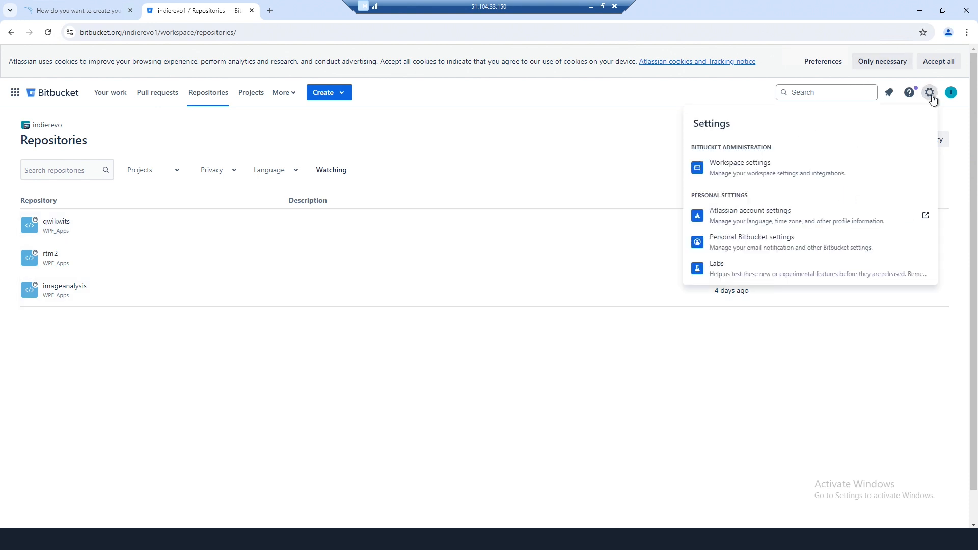
pyautogui.click(754, 173)
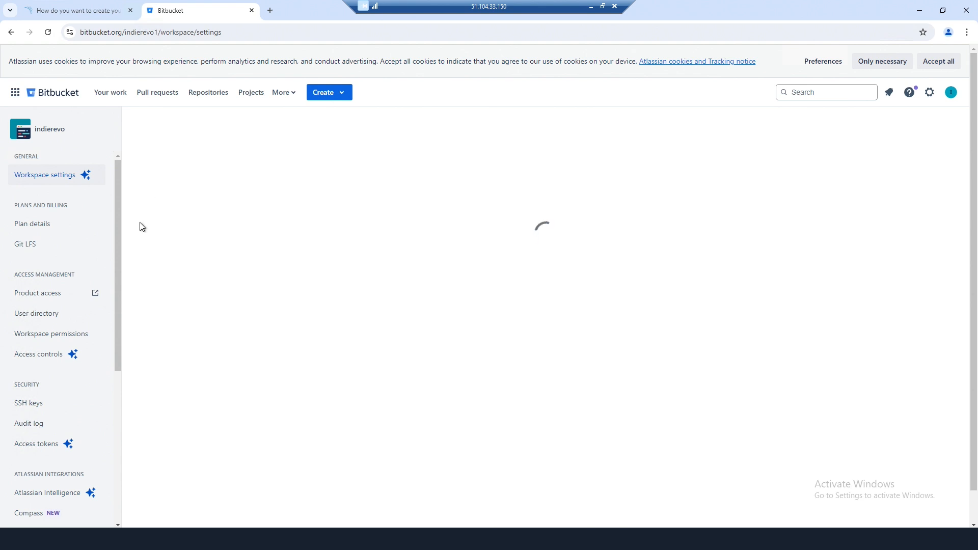
pyautogui.moveTo(119, 219); pyautogui.dragTo(101, 395)
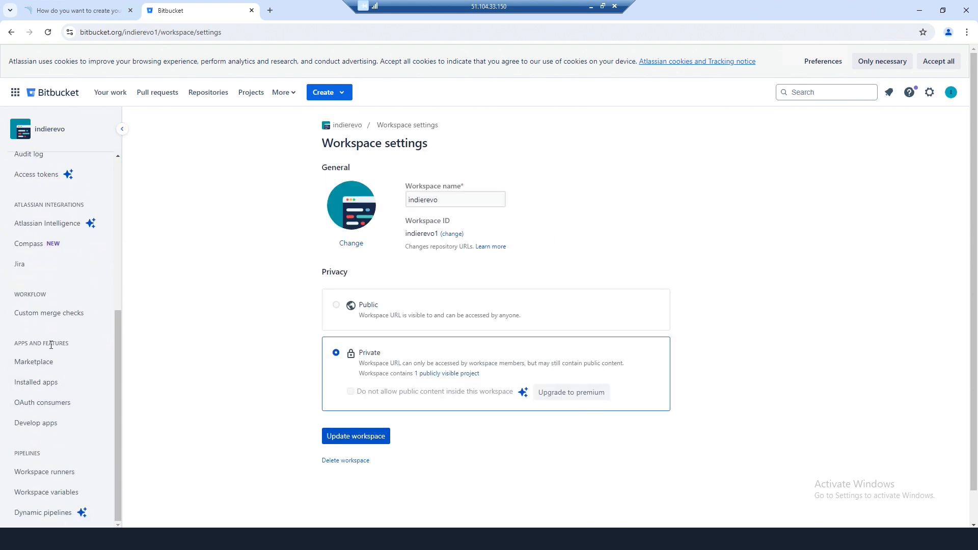
# - Review the SonarQube1 consumer's key, secret and permissions in its edit form, then cancel unsaved
pyautogui.click(42, 404)
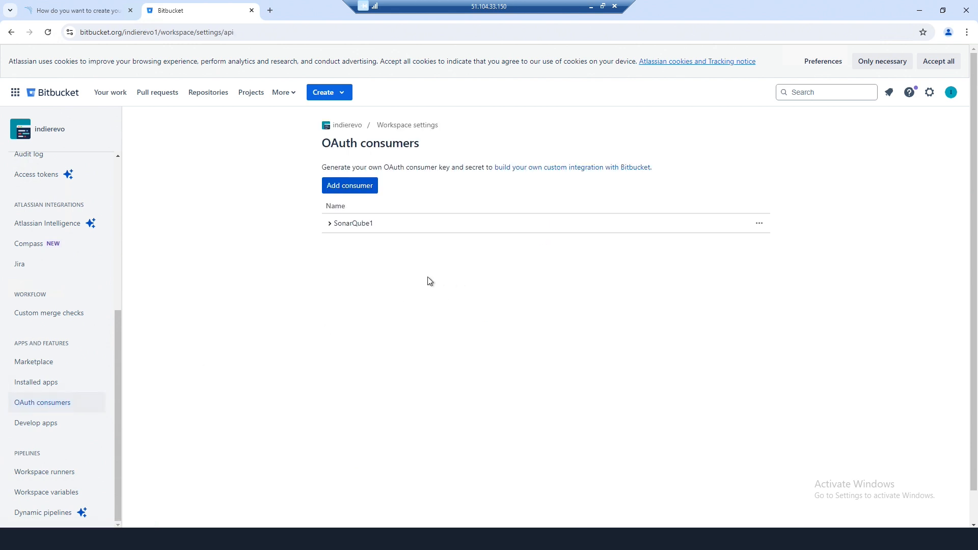
pyautogui.click(330, 227)
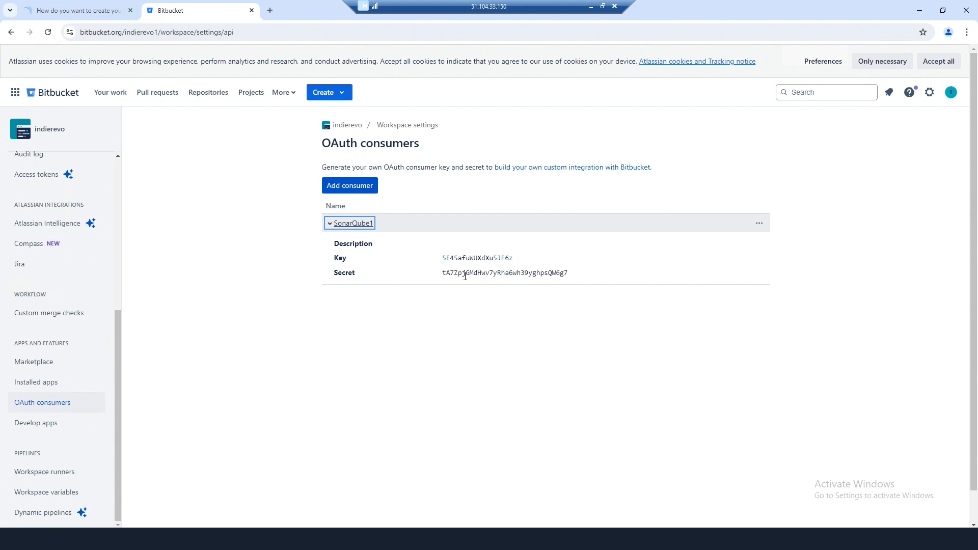
pyautogui.click(757, 224)
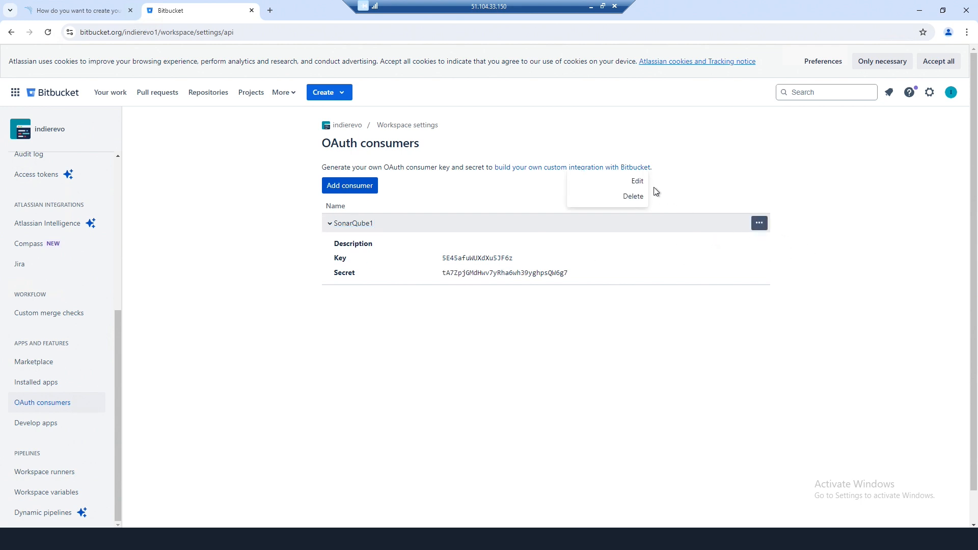
pyautogui.click(632, 182)
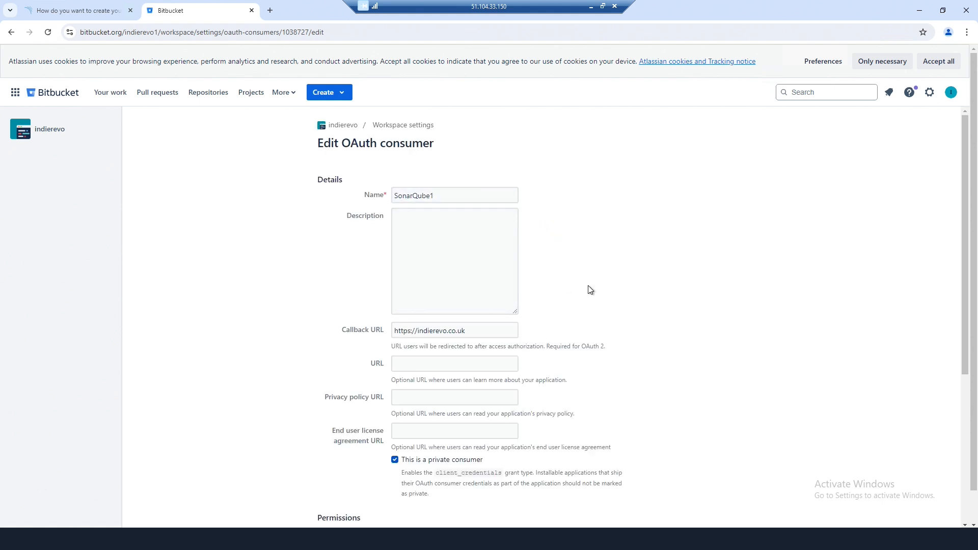
pyautogui.scroll(-2, 519, 296)
pyautogui.scroll(-2, 528, 241)
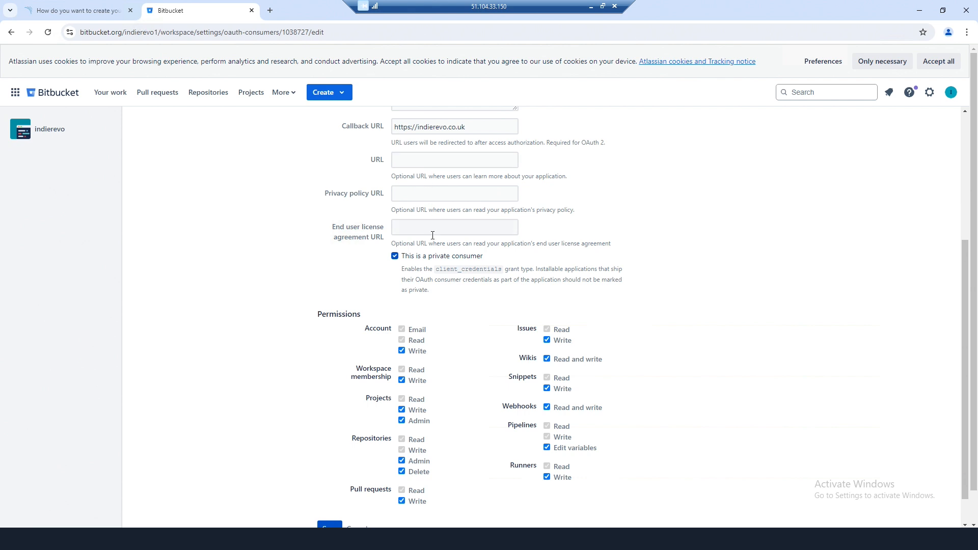
pyautogui.scroll(-1, 472, 232)
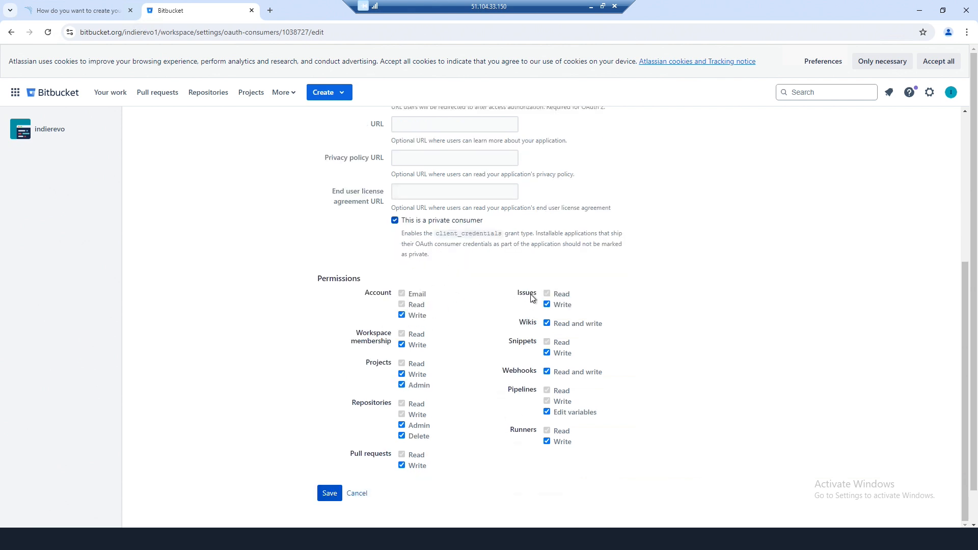
pyautogui.click(360, 495)
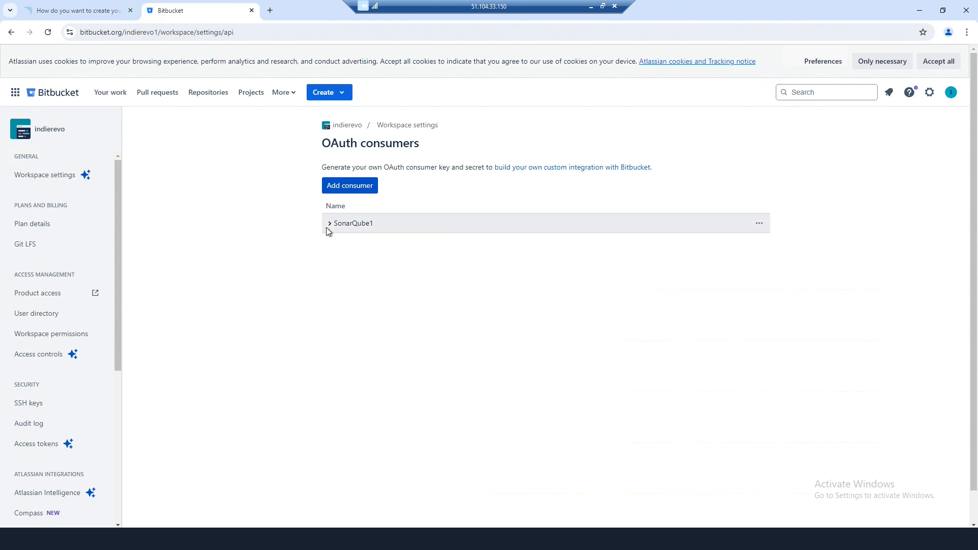
# - Copy the SonarQube1 consumer key into SonarQube's OAuth Key field, removing the leading space
pyautogui.click(329, 224)
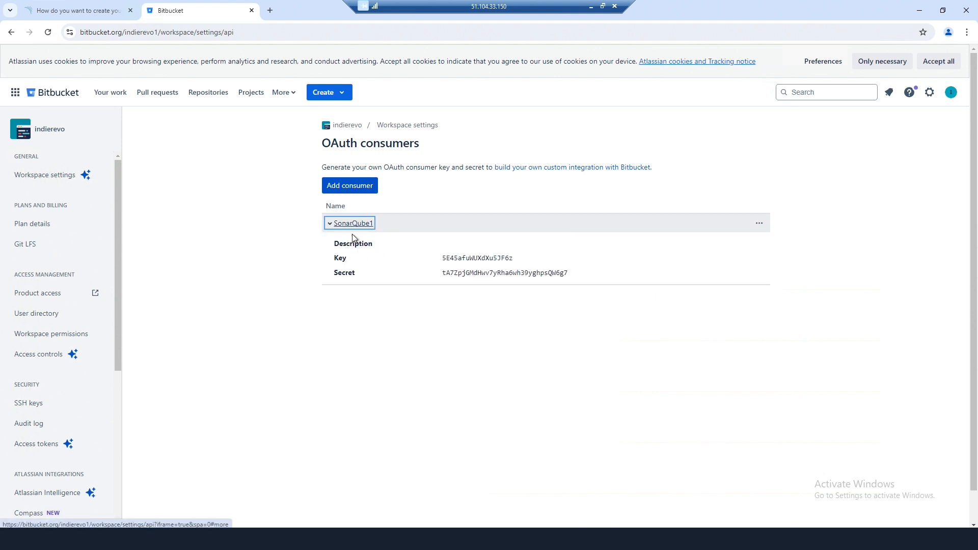
pyautogui.moveTo(516, 259); pyautogui.dragTo(439, 259)
pyautogui.rightClick(452, 258)
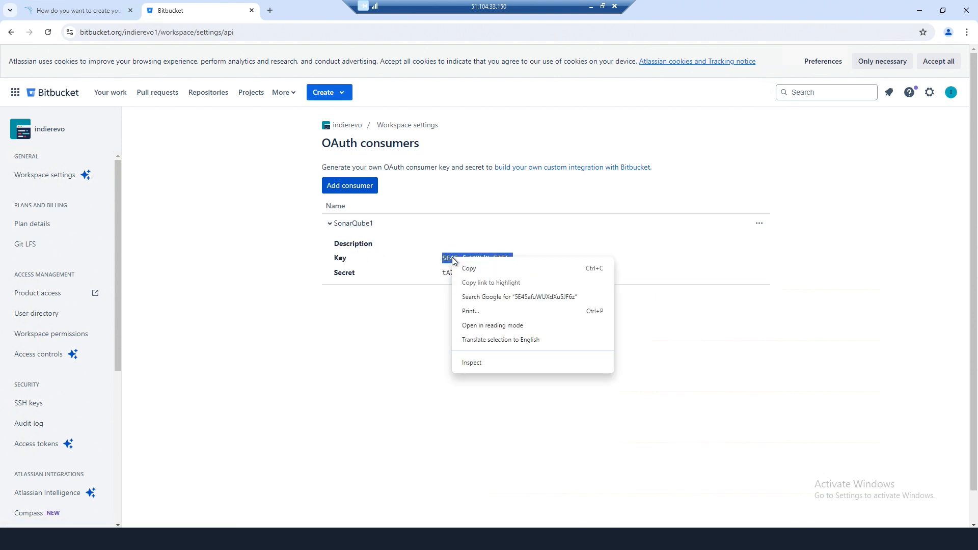
pyautogui.click(471, 268)
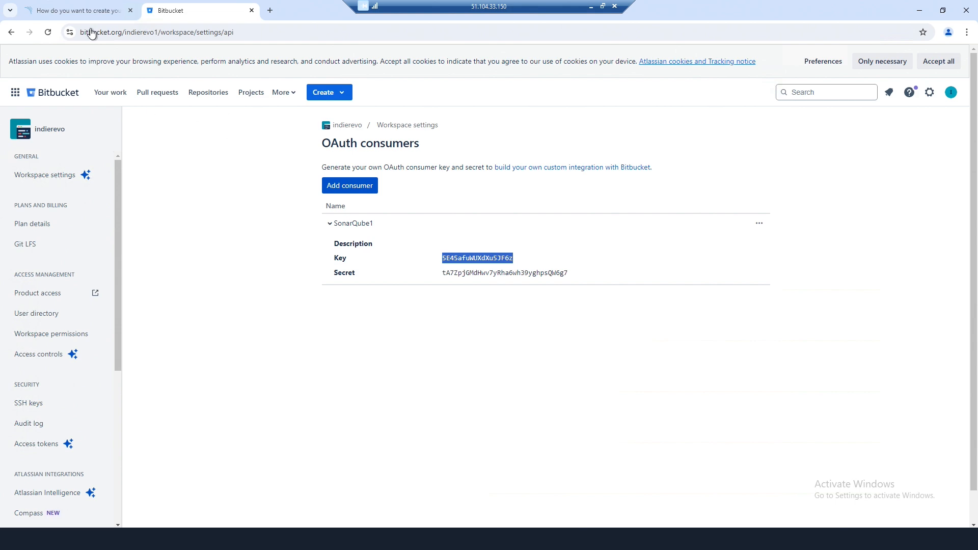
pyautogui.click(94, 13)
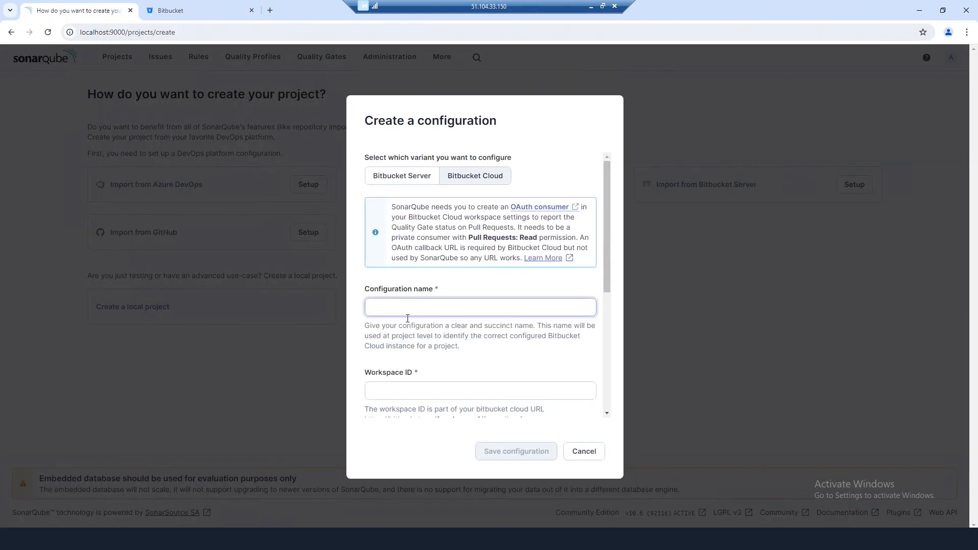
pyautogui.scroll(-4, 446, 328)
pyautogui.rightClick(404, 281)
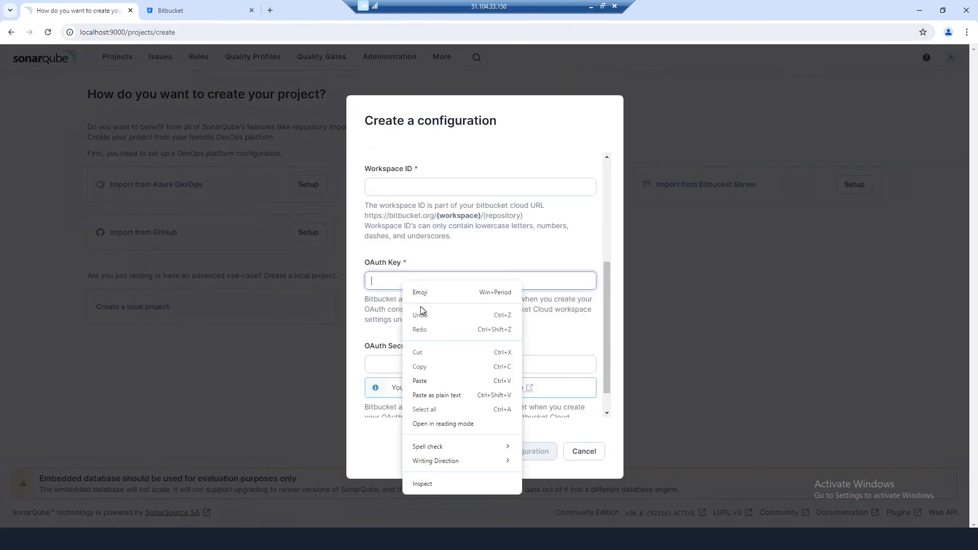
pyautogui.click(438, 381)
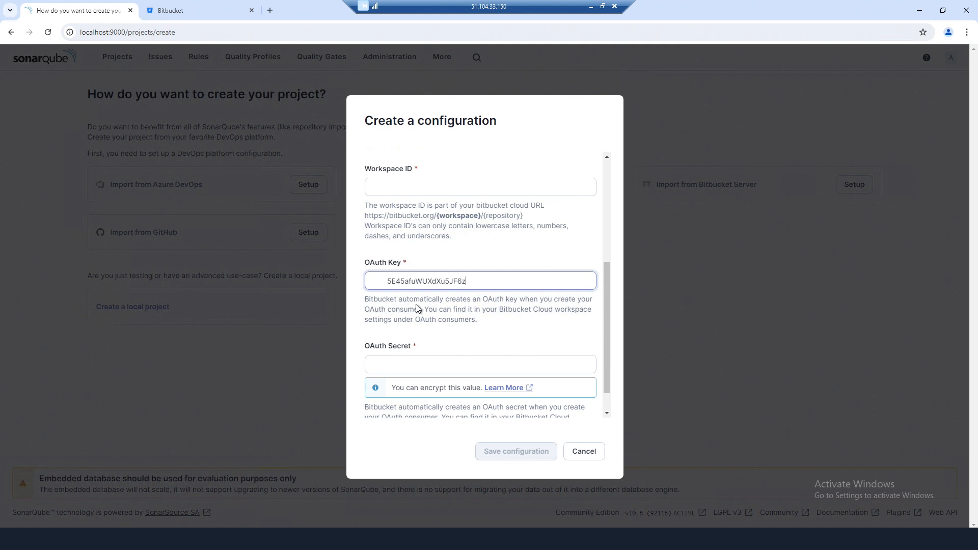
pyautogui.press('Delete')
# - Copy the consumer secret from Bitbucket and paste it into the OAuth Secret field
pyautogui.click(202, 7)
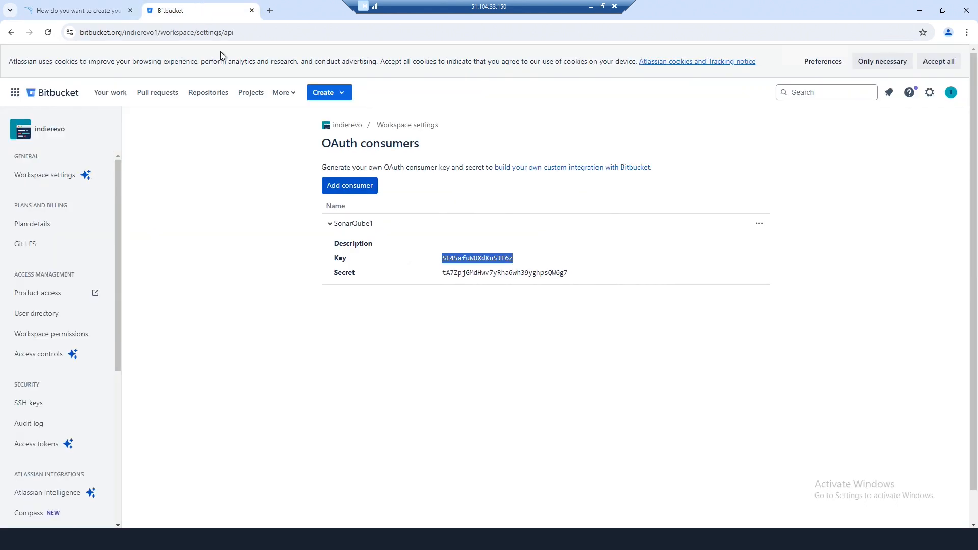
pyautogui.moveTo(581, 273); pyautogui.dragTo(447, 273)
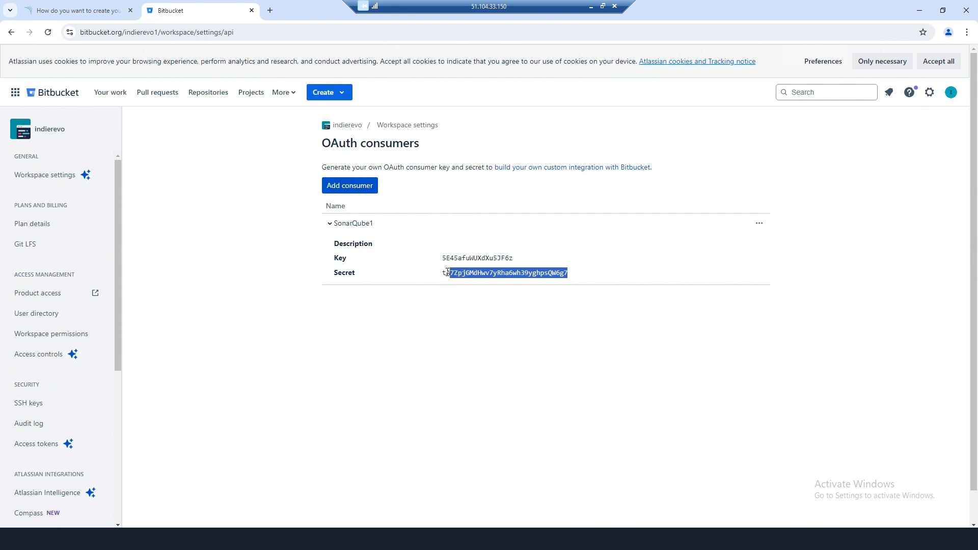
pyautogui.rightClick(444, 272)
pyautogui.click(457, 282)
pyautogui.click(81, 10)
pyautogui.rightClick(410, 364)
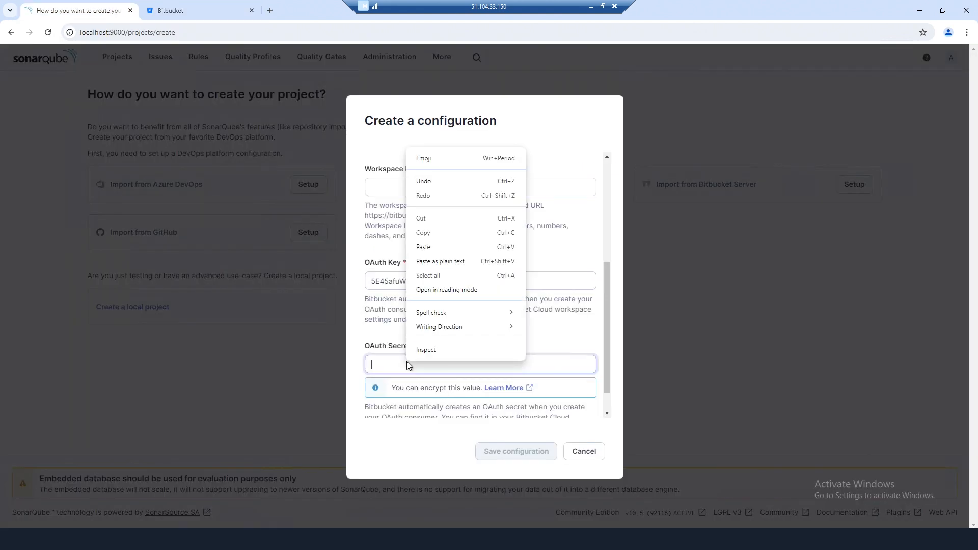
pyautogui.click(436, 262)
pyautogui.moveTo(611, 354); pyautogui.dragTo(606, 234)
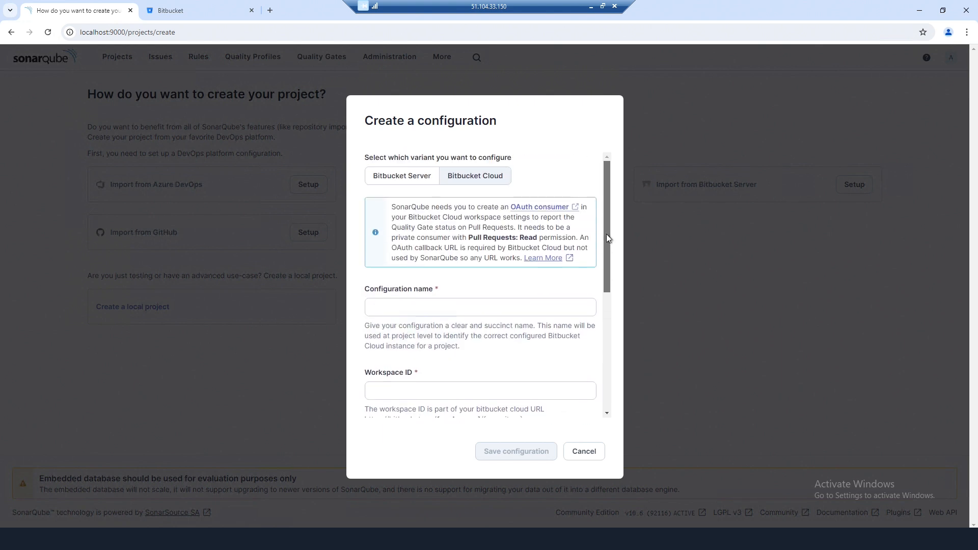
# - Name the configuration 'IndieRevo Test', paste the workspace ID from the Bitbucket URL, and save
pyautogui.click(405, 308)
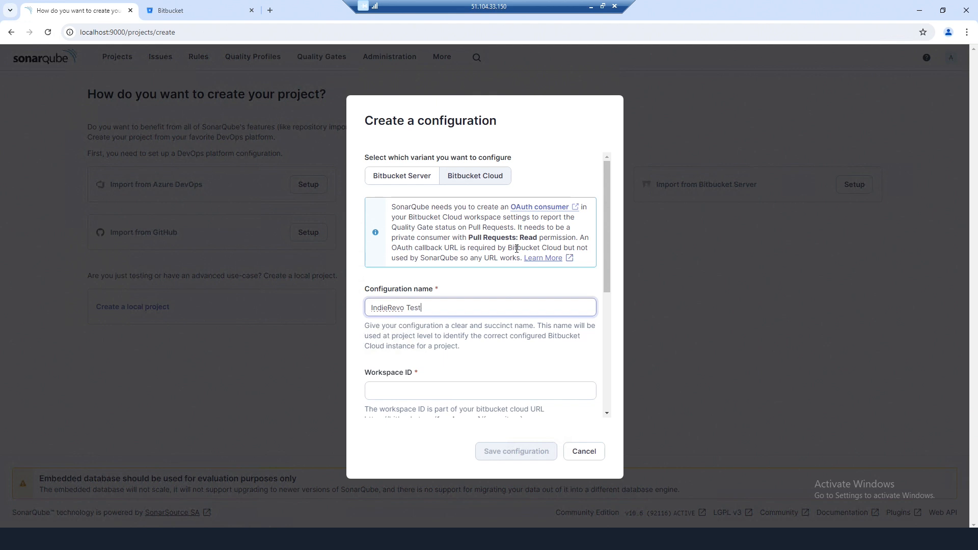
pyautogui.click(413, 388)
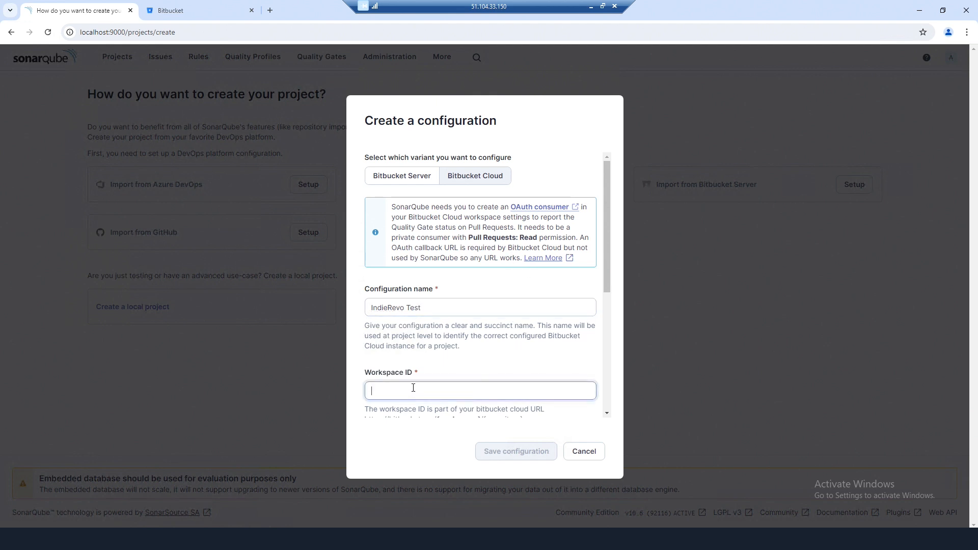
pyautogui.click(170, 11)
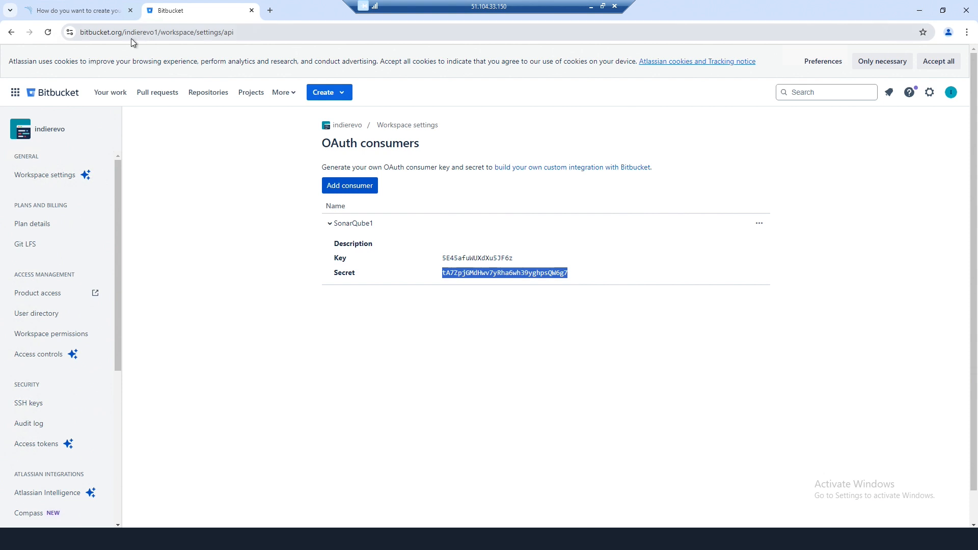
pyautogui.doubleClick(158, 34)
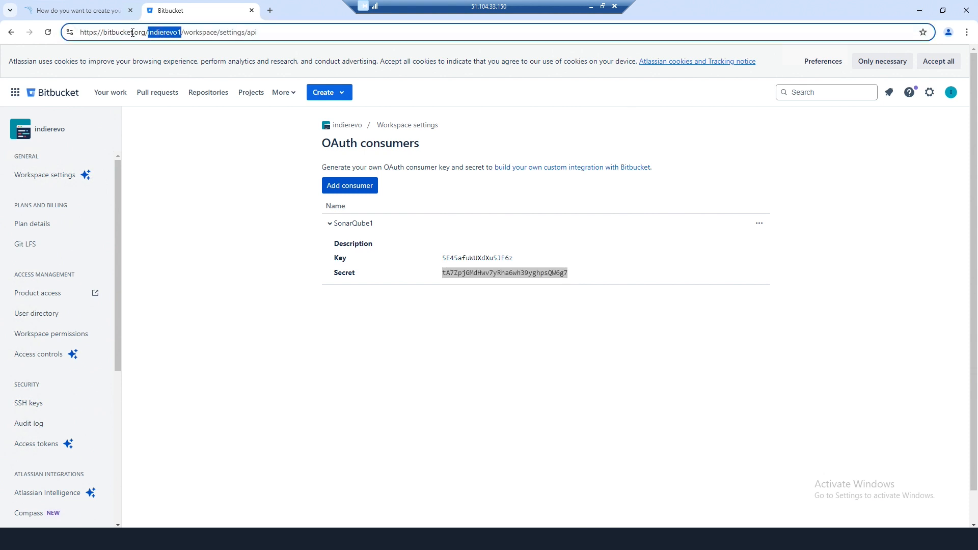
pyautogui.rightClick(132, 33)
pyautogui.click(174, 125)
pyautogui.click(77, 11)
pyautogui.rightClick(439, 389)
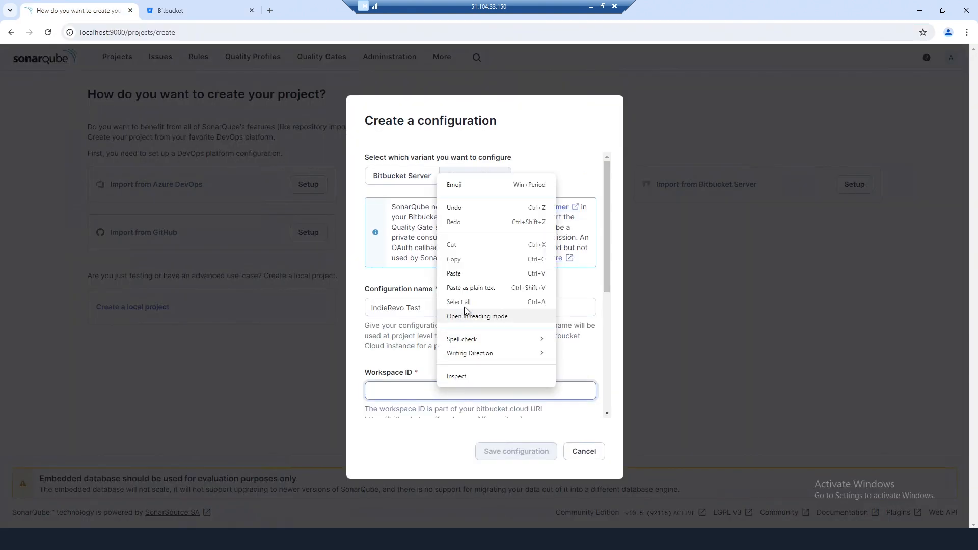
pyautogui.click(466, 287)
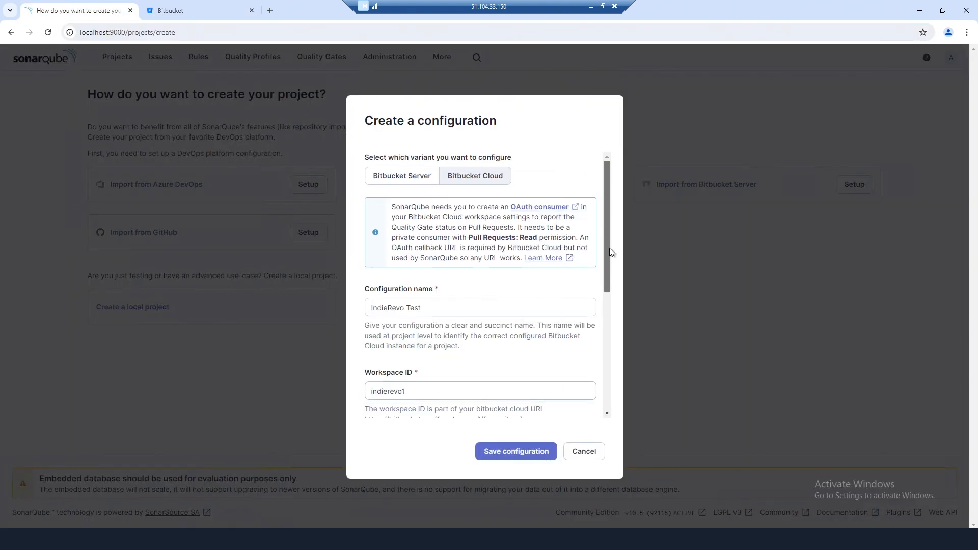
pyautogui.moveTo(610, 248); pyautogui.dragTo(597, 406)
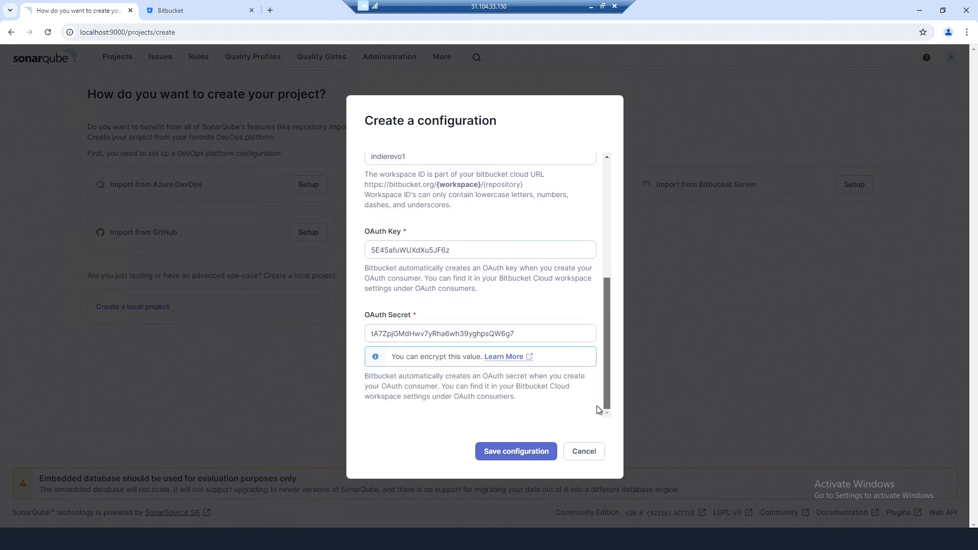
pyautogui.click(516, 452)
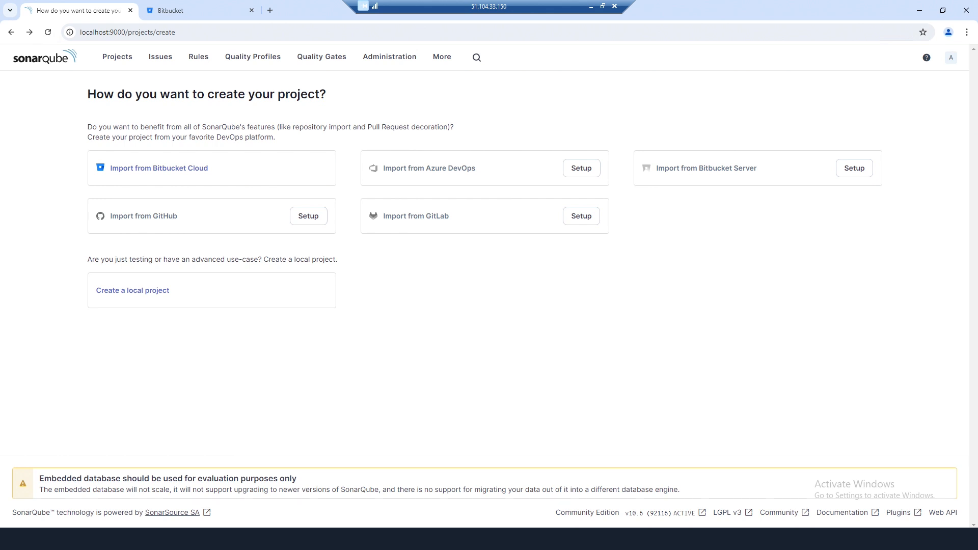
# - Begin the Bitbucket Cloud import and copy the username from Bitbucket profile settings
pyautogui.click(159, 172)
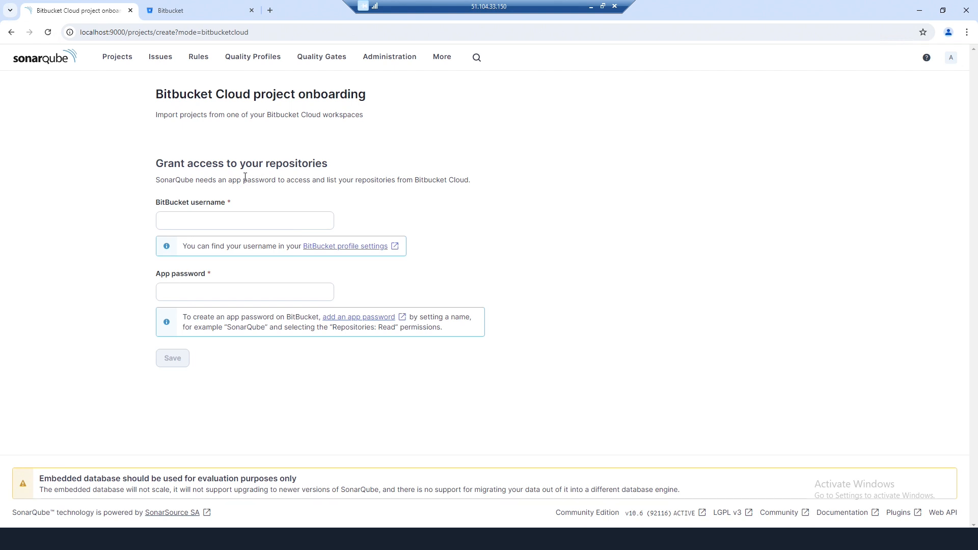
pyautogui.click(340, 246)
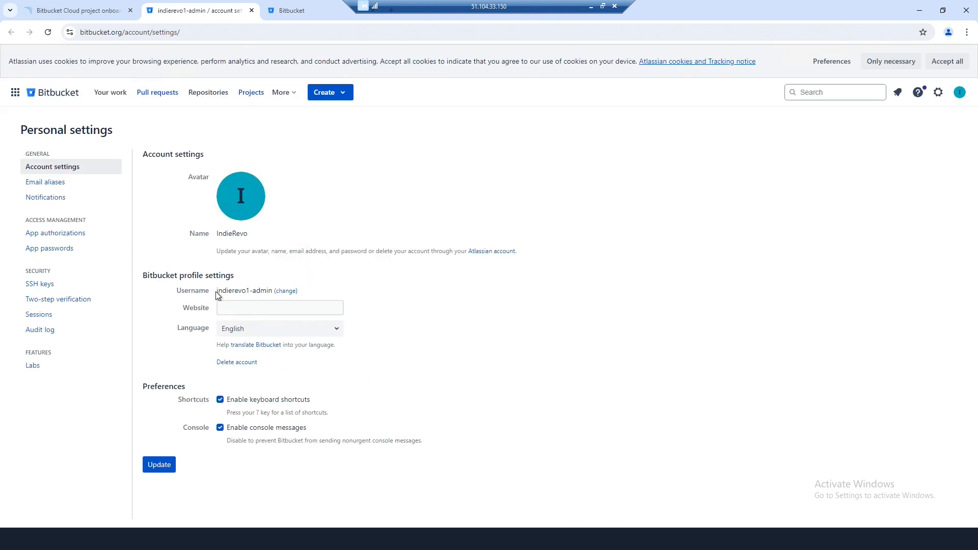
pyautogui.moveTo(215, 292); pyautogui.dragTo(272, 292)
pyautogui.rightClick(270, 293)
pyautogui.click(273, 304)
# - Paste the username into the BitBucket username field, then go to Bitbucket's App passwords list
pyautogui.click(76, 11)
pyautogui.rightClick(227, 221)
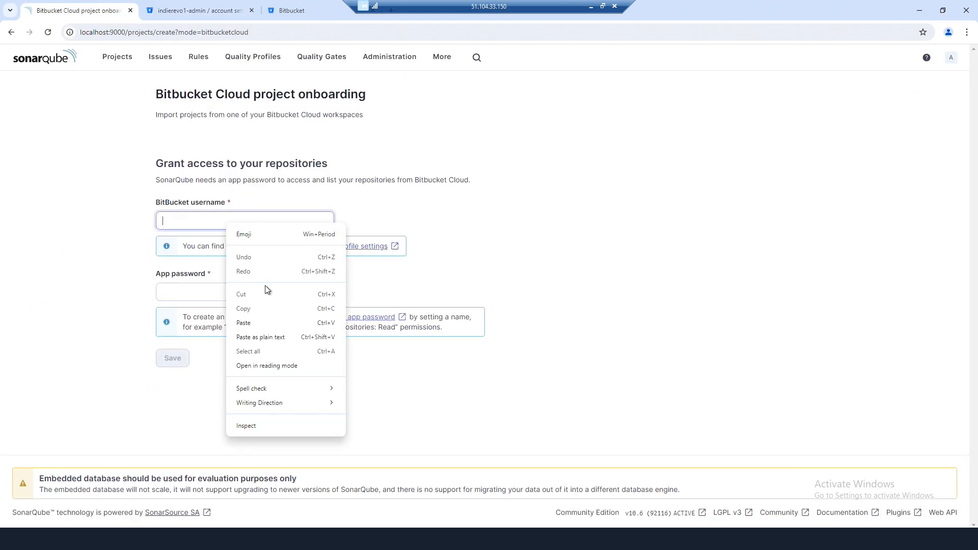
pyautogui.click(267, 317)
pyautogui.click(232, 11)
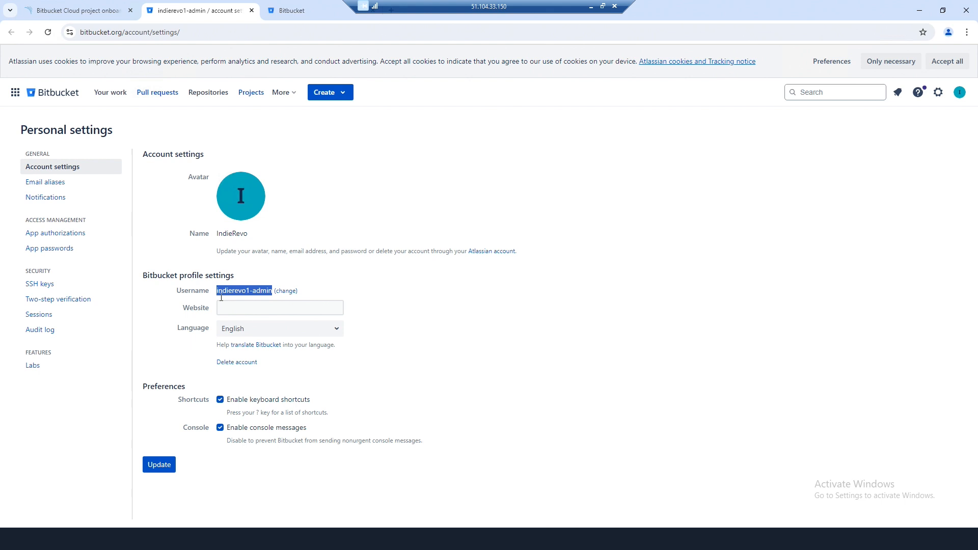
pyautogui.click(47, 250)
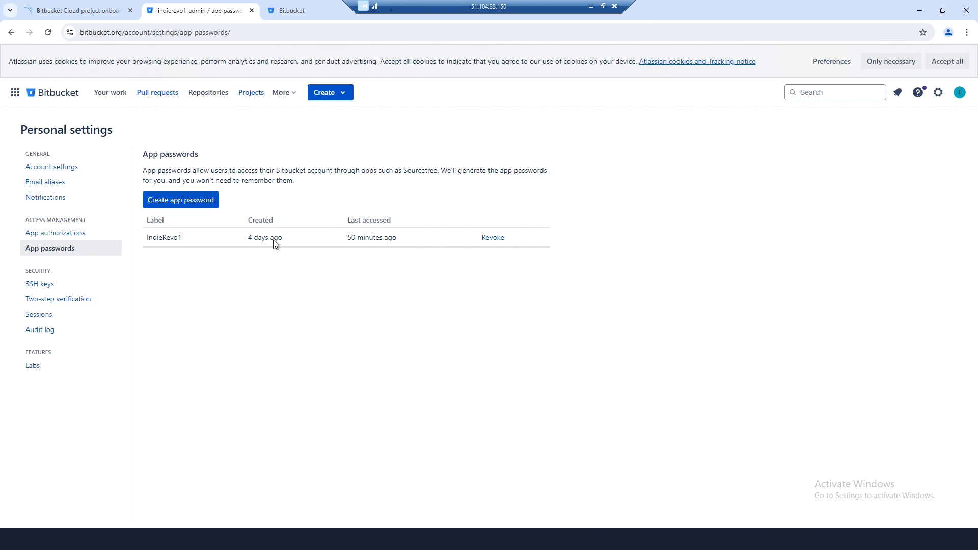
# - Label a new app password 'test' and grant write/admin permissions across account, projects, repositories and pipelines
pyautogui.click(172, 202)
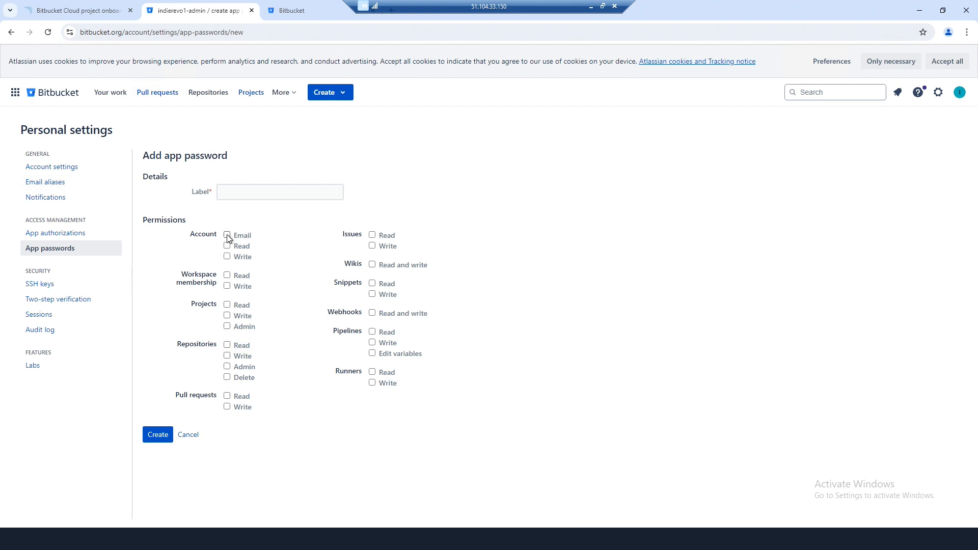
pyautogui.click(252, 191)
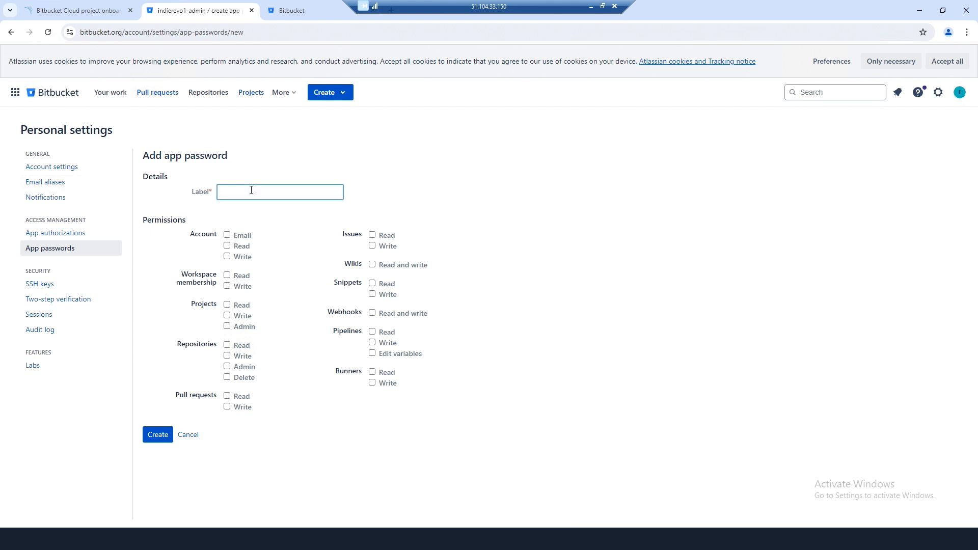
pyautogui.write('test')
pyautogui.click(227, 235)
pyautogui.click(226, 246)
pyautogui.click(227, 256)
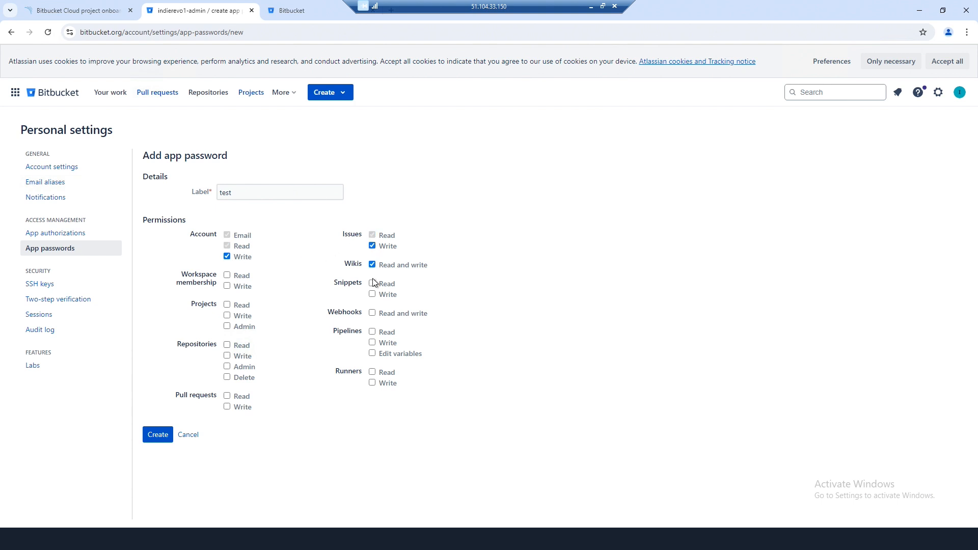
pyautogui.click(372, 294)
pyautogui.click(373, 342)
pyautogui.click(228, 407)
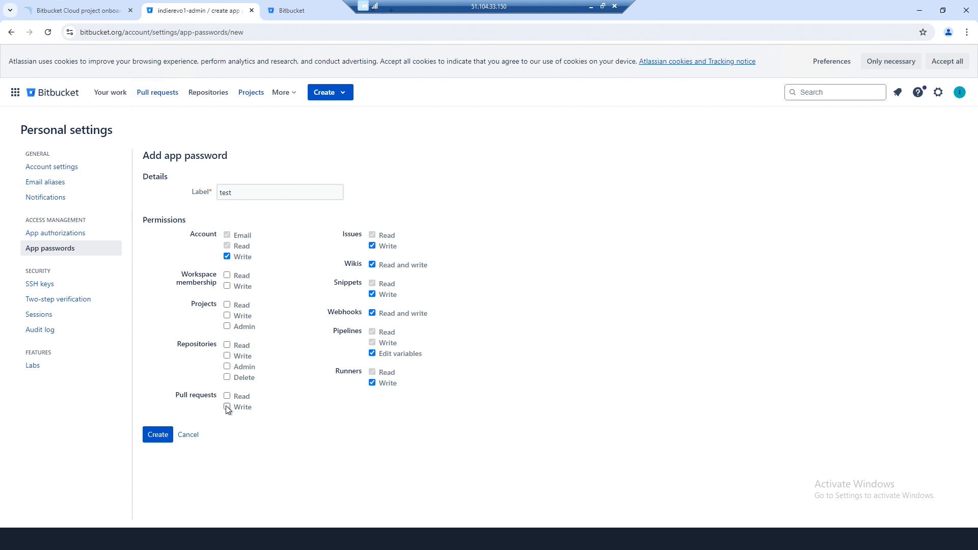
pyautogui.click(228, 377)
pyautogui.click(227, 367)
pyautogui.click(227, 327)
pyautogui.click(227, 316)
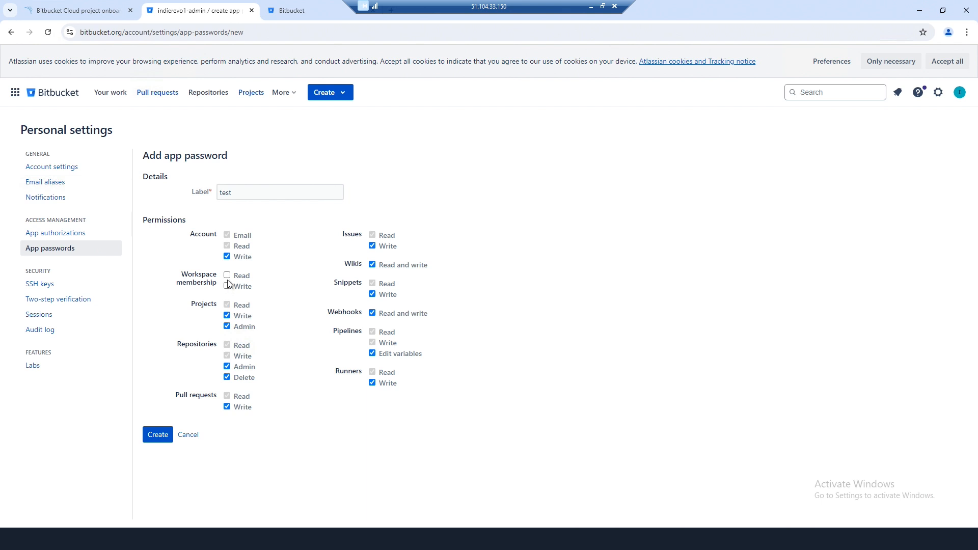
pyautogui.click(227, 286)
# - Create the app password, copy the generated value, and close the notice
pyautogui.click(158, 435)
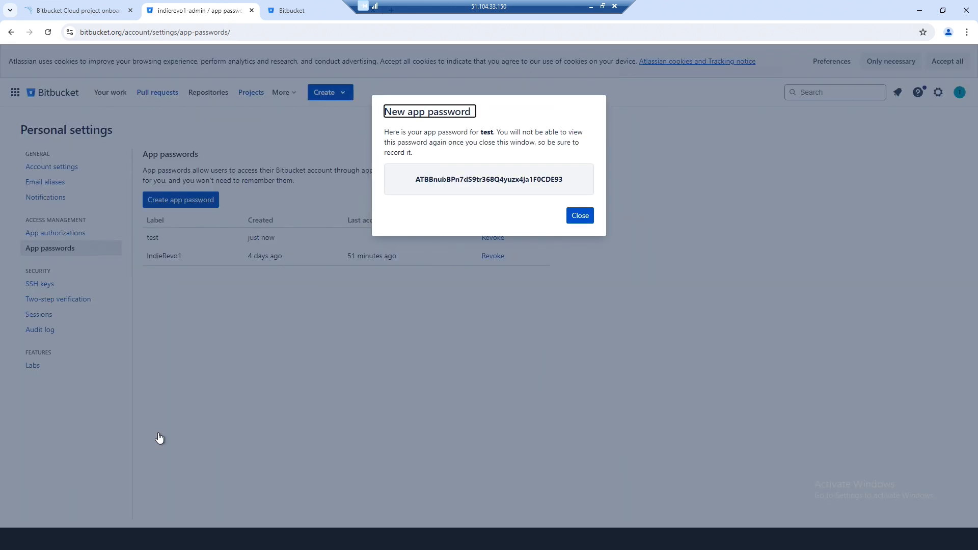
pyautogui.moveTo(561, 182); pyautogui.dragTo(400, 178)
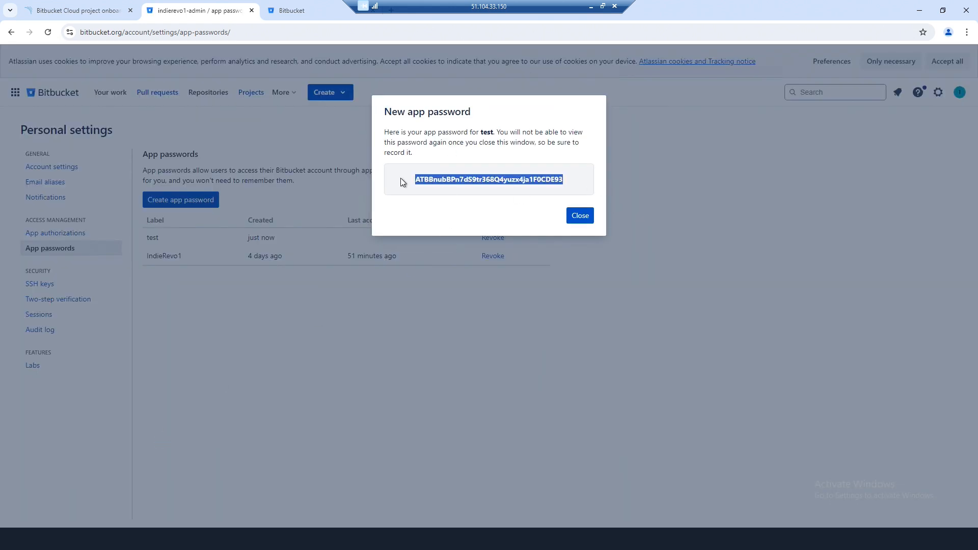
pyautogui.rightClick(433, 182)
pyautogui.click(457, 194)
pyautogui.click(581, 216)
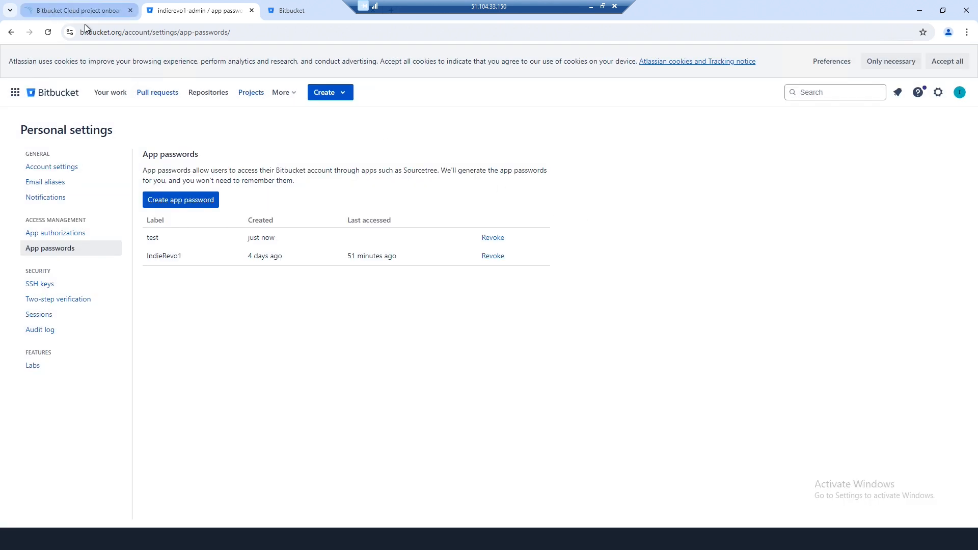
pyautogui.click(82, 11)
# - Paste the app password into the onboarding form and save the Bitbucket credentials
pyautogui.rightClick(223, 295)
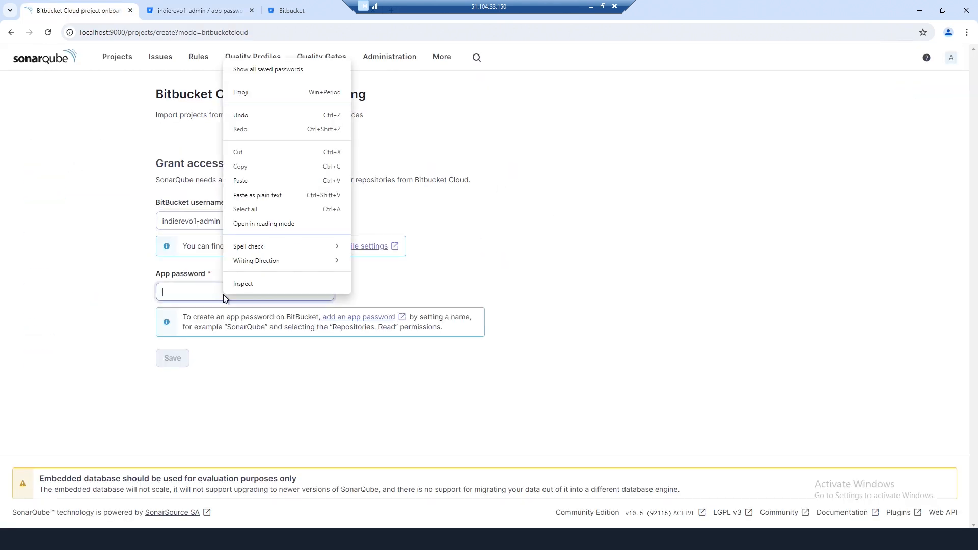
pyautogui.click(258, 195)
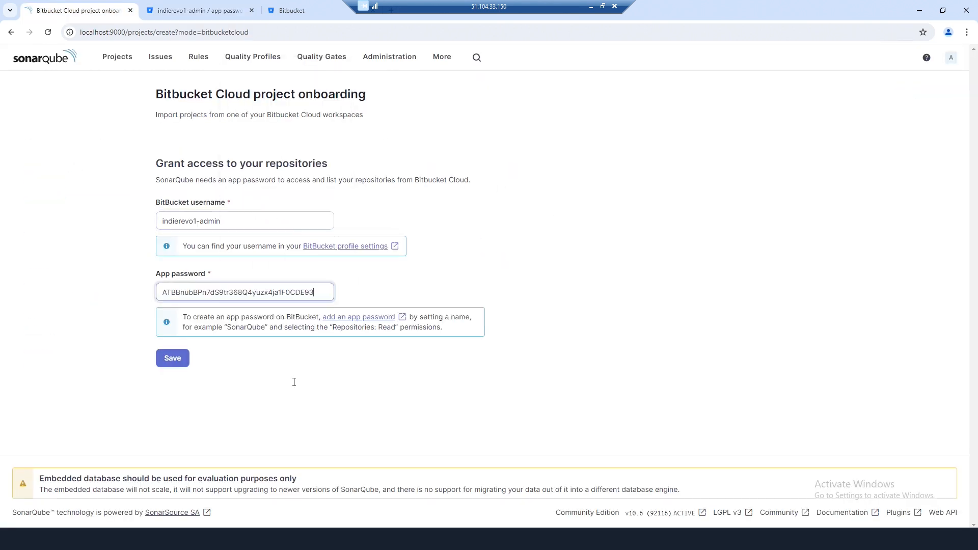
pyautogui.click(173, 360)
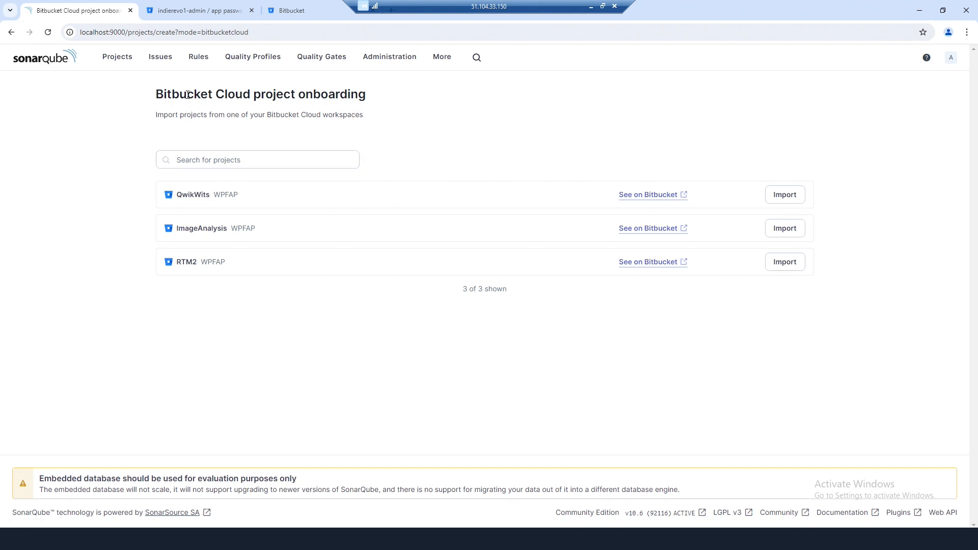
# - Compare Bitbucket's repository list with SonarQube's importable QwikWits, ImageAnalysis and RTM2
pyautogui.click(195, 15)
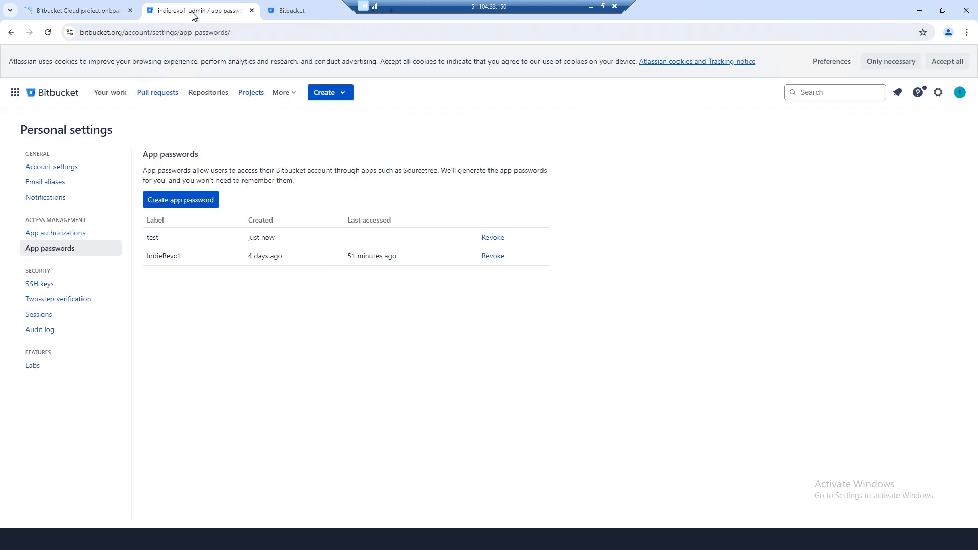
pyautogui.click(204, 95)
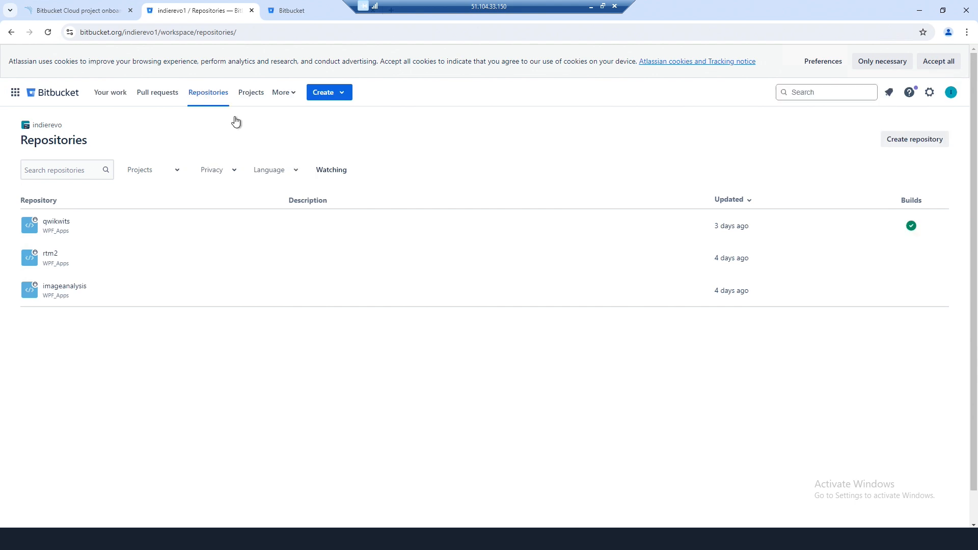
pyautogui.click(80, 9)
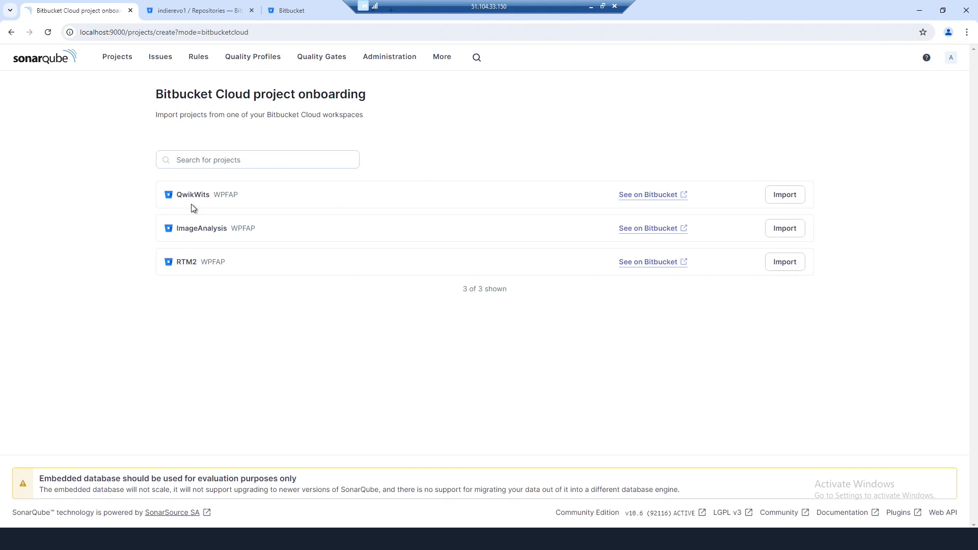
pyautogui.click(186, 7)
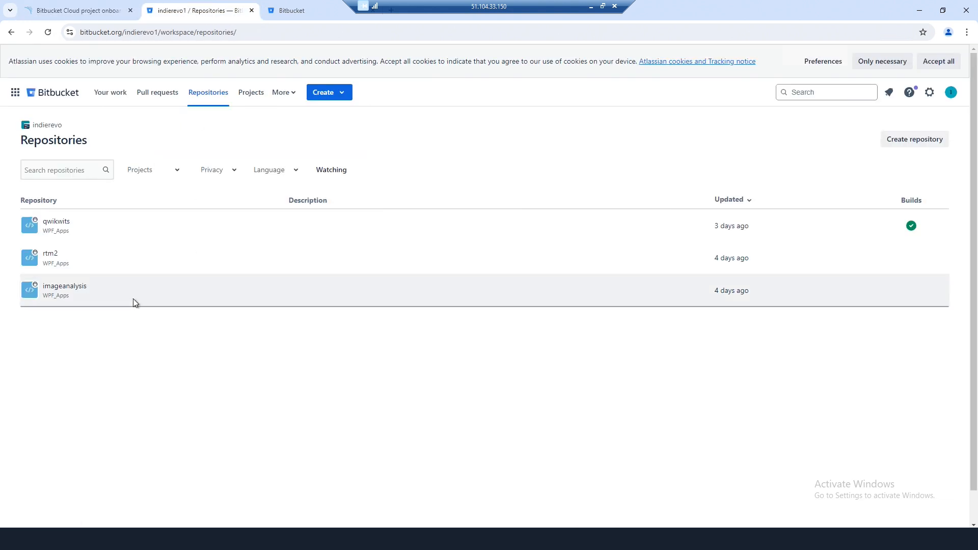
pyautogui.click(83, 14)
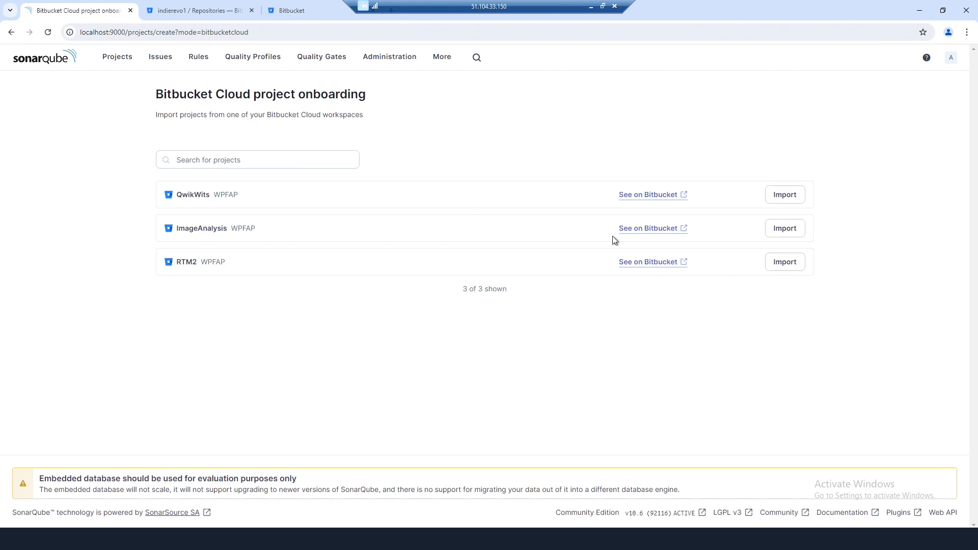
# - Import ImageAnalysis with the global new-code setting and choose Bitbucket Pipelines as the analysis method
pyautogui.click(785, 233)
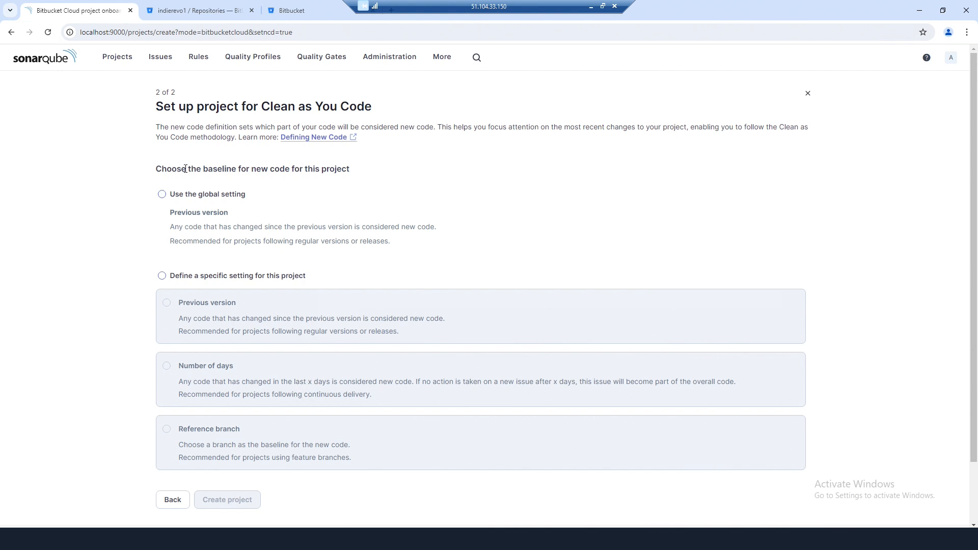
pyautogui.click(206, 195)
pyautogui.scroll(-2, 356, 325)
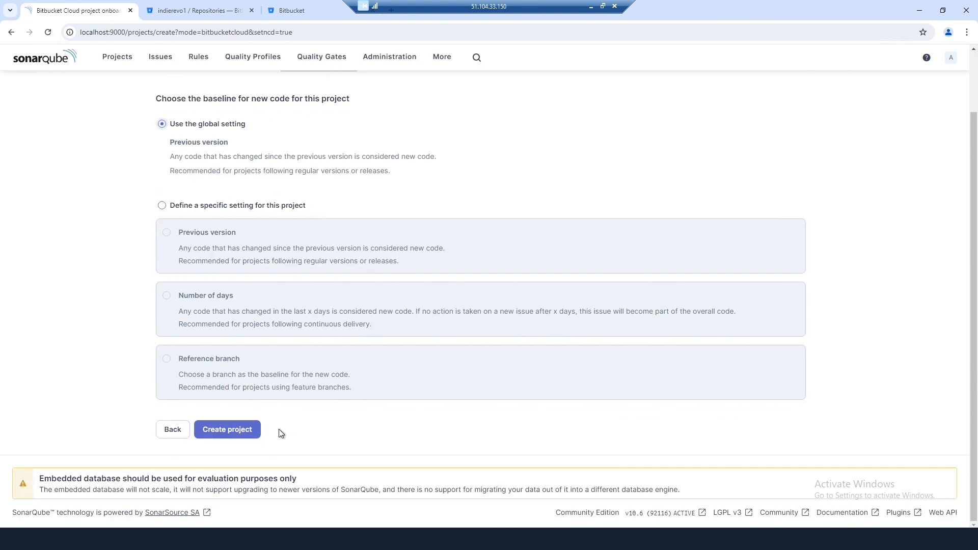
pyautogui.click(241, 428)
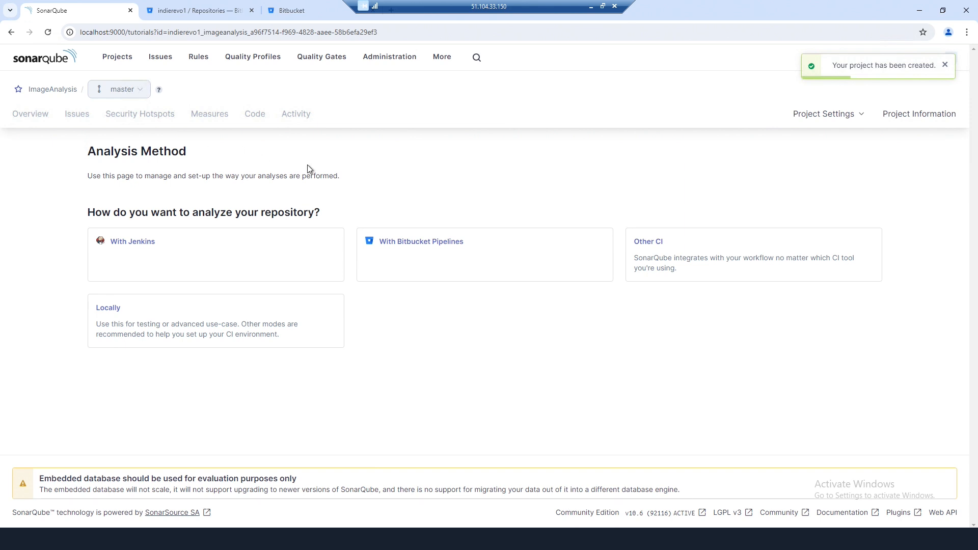
pyautogui.click(443, 243)
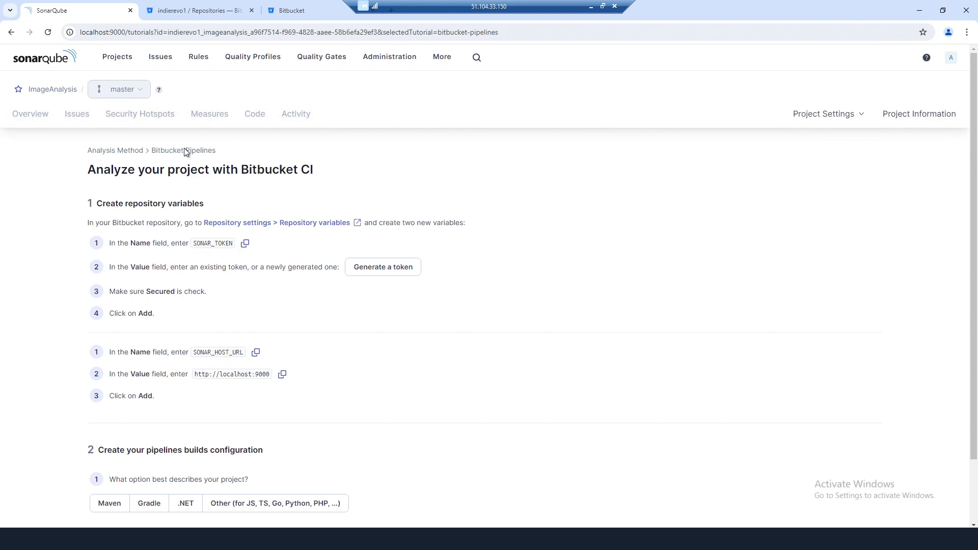
# - Enable Pipelines for the imageanalysis repository and reach its empty Repository variables page
pyautogui.click(201, 16)
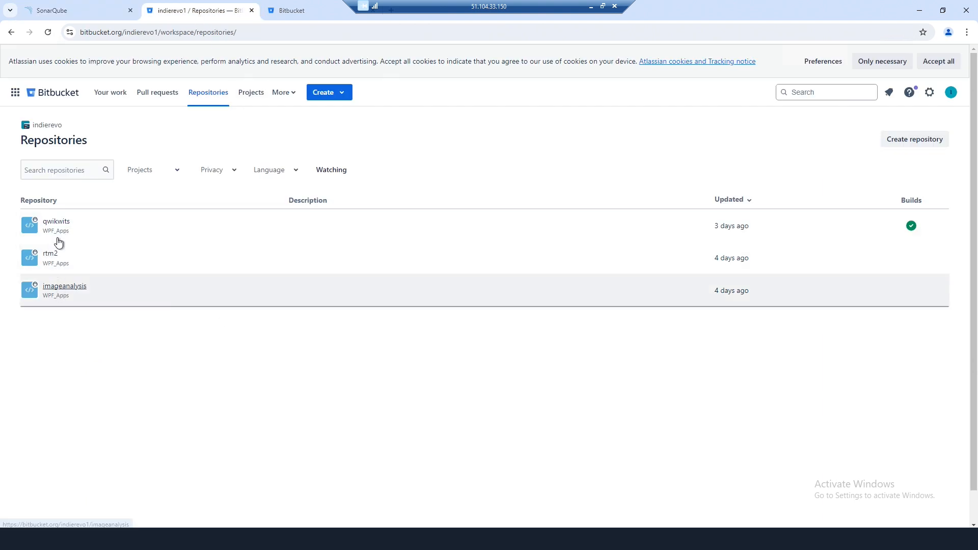
pyautogui.click(61, 289)
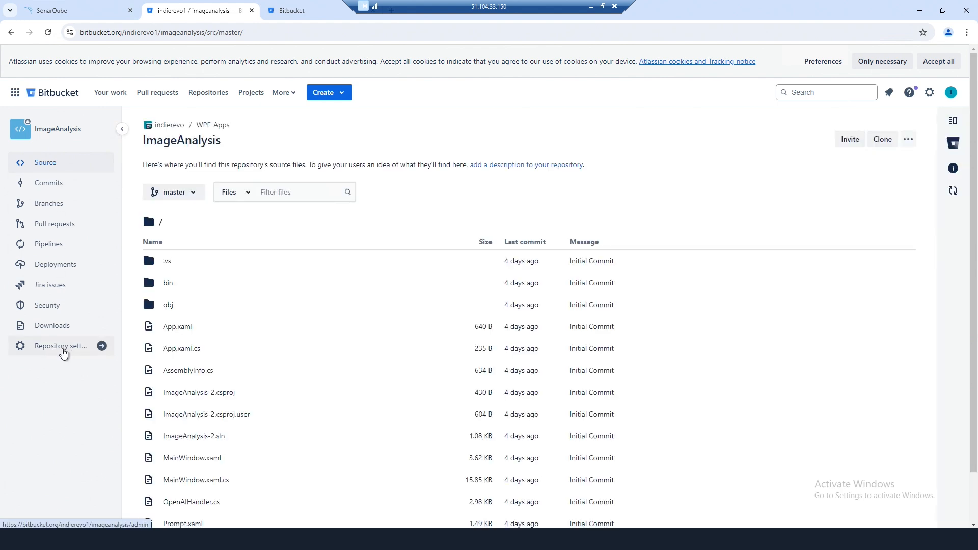
pyautogui.click(61, 346)
pyautogui.scroll(-5, 66, 336)
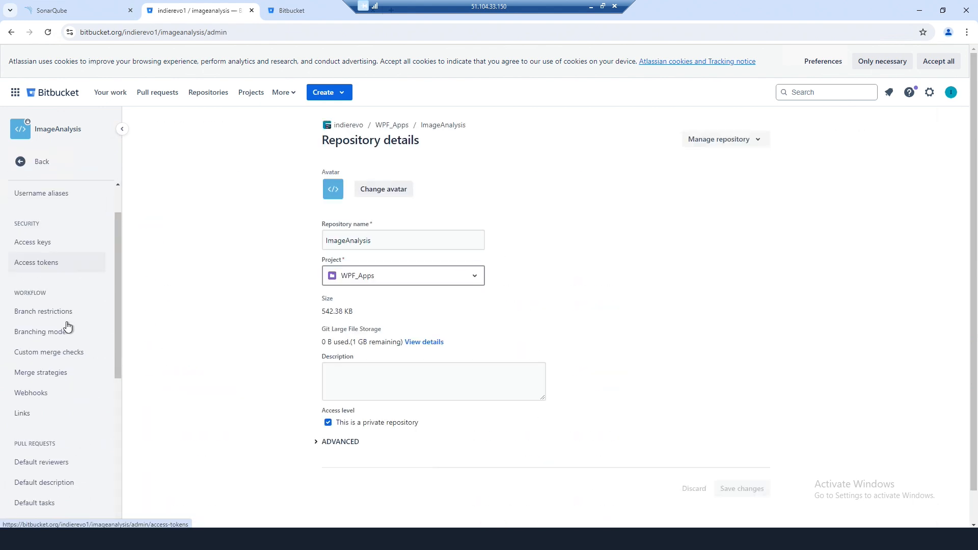
pyautogui.scroll(-3, 68, 328)
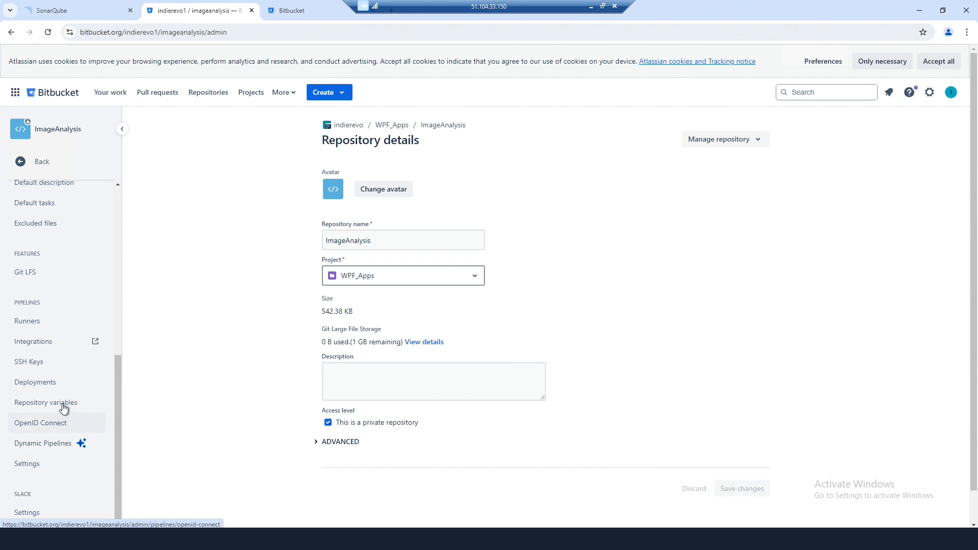
pyautogui.click(56, 405)
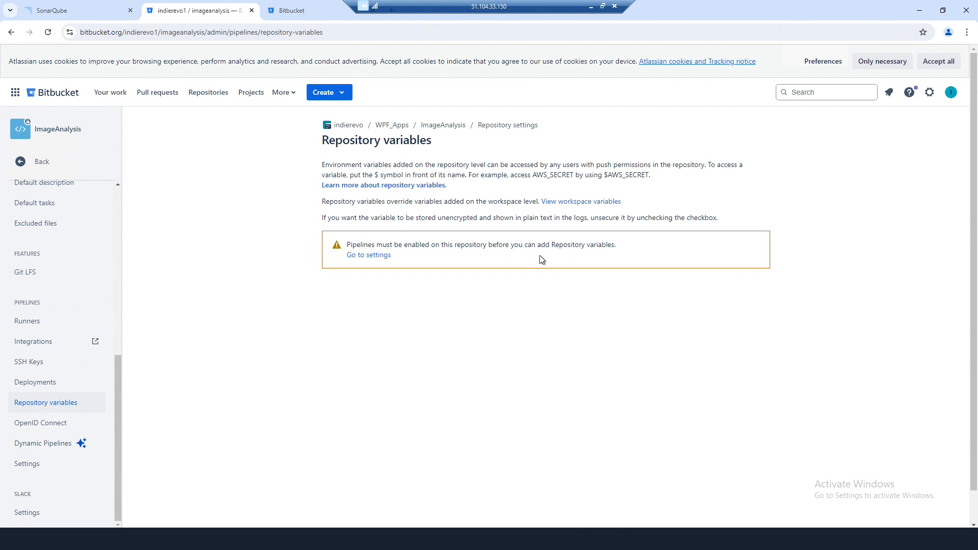
pyautogui.click(365, 256)
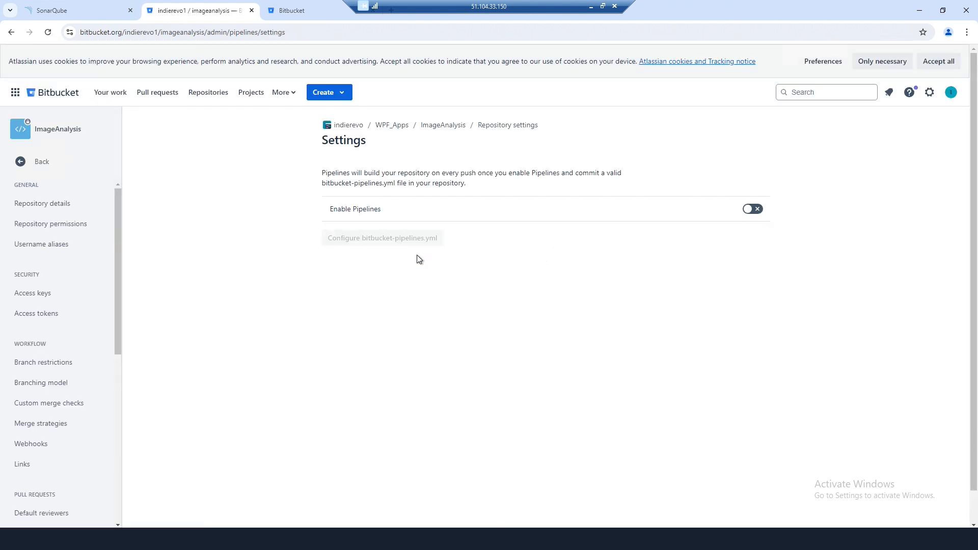
pyautogui.click(753, 209)
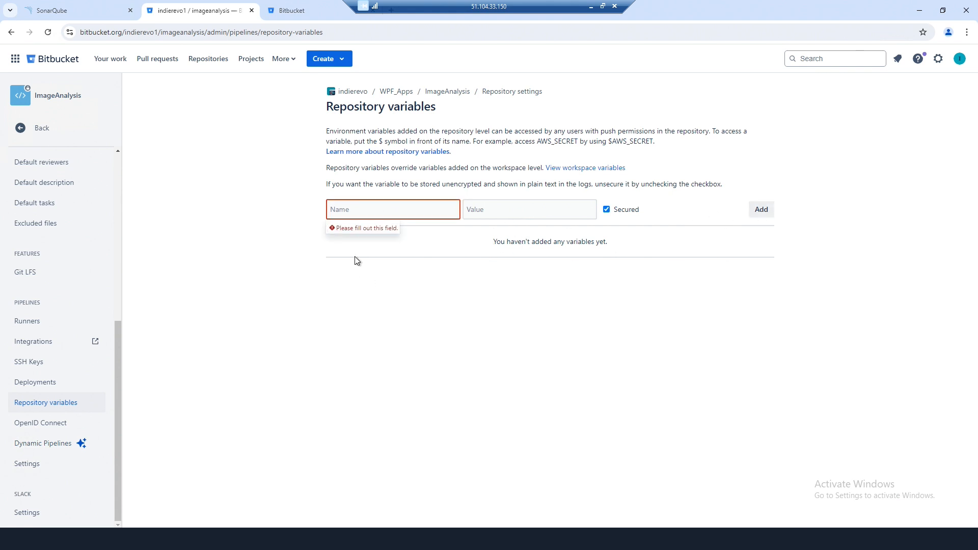
# - Copy the name SONAR_TOKEN from the SonarQube tutorial into Bitbucket's new variable Name field
pyautogui.click(90, 15)
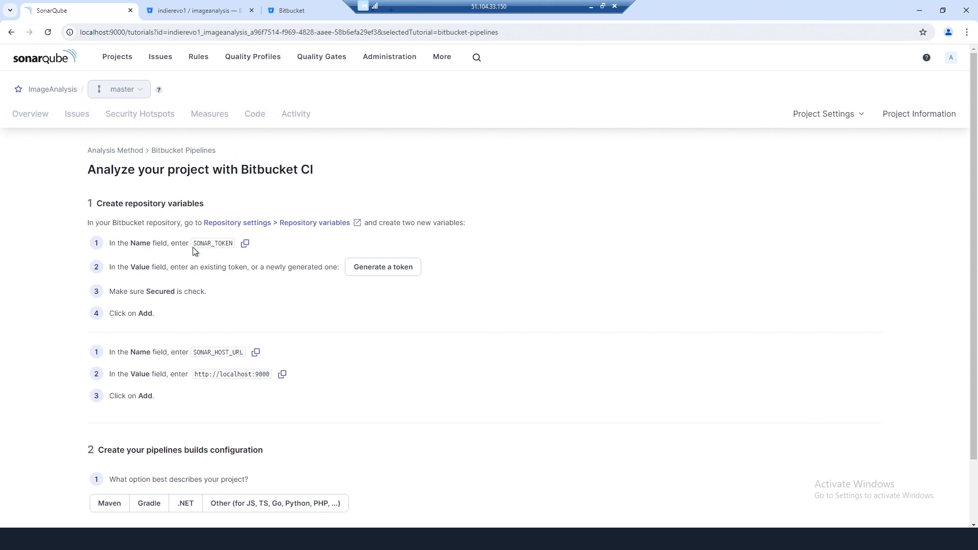
pyautogui.click(245, 244)
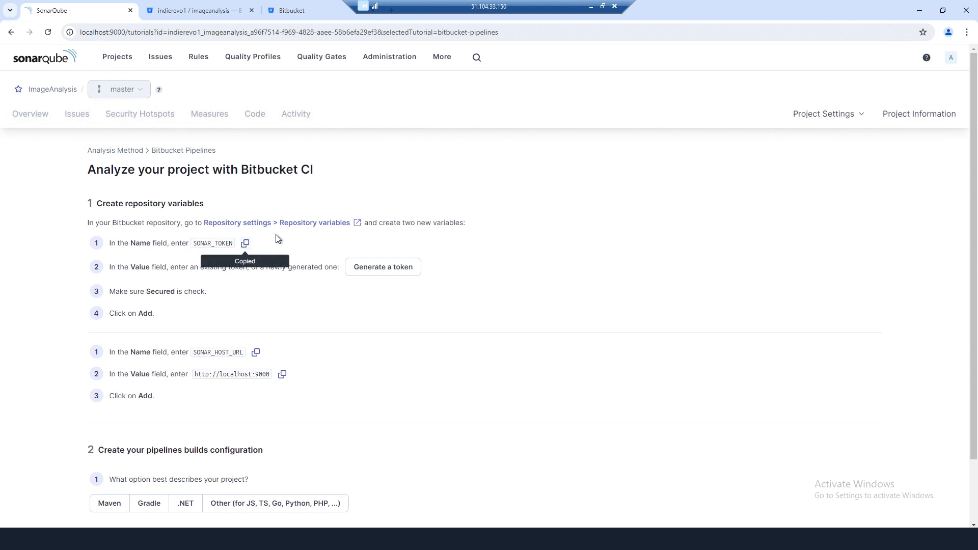
pyautogui.click(184, 9)
pyautogui.rightClick(356, 219)
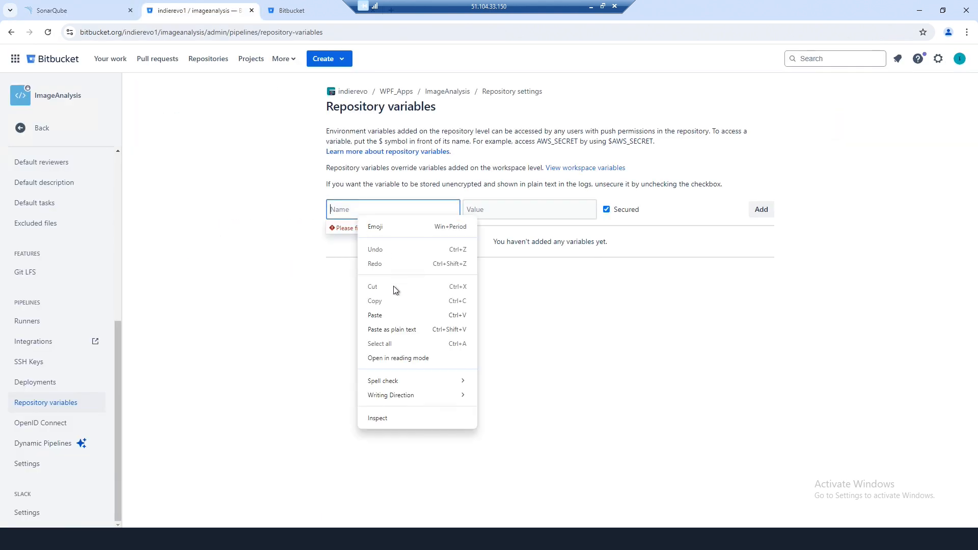
pyautogui.click(386, 315)
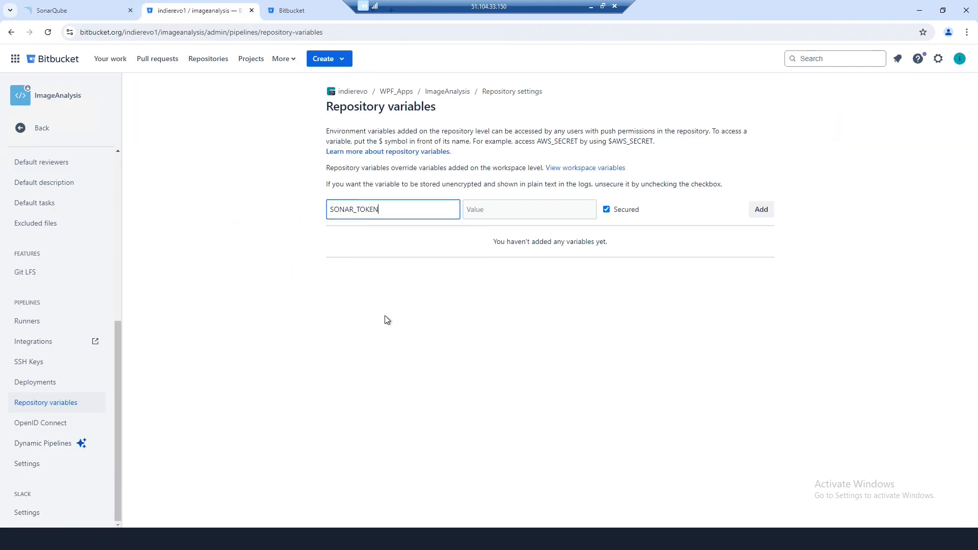
# - Generate and copy an ImageAnalysis project token in SonarQube, then prepare to paste it as the Value
pyautogui.click(75, 13)
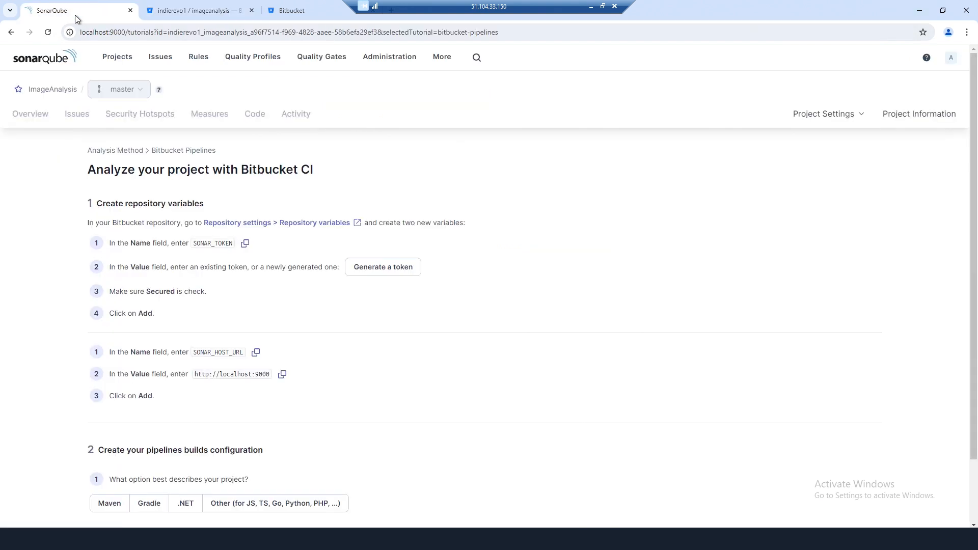
pyautogui.click(382, 273)
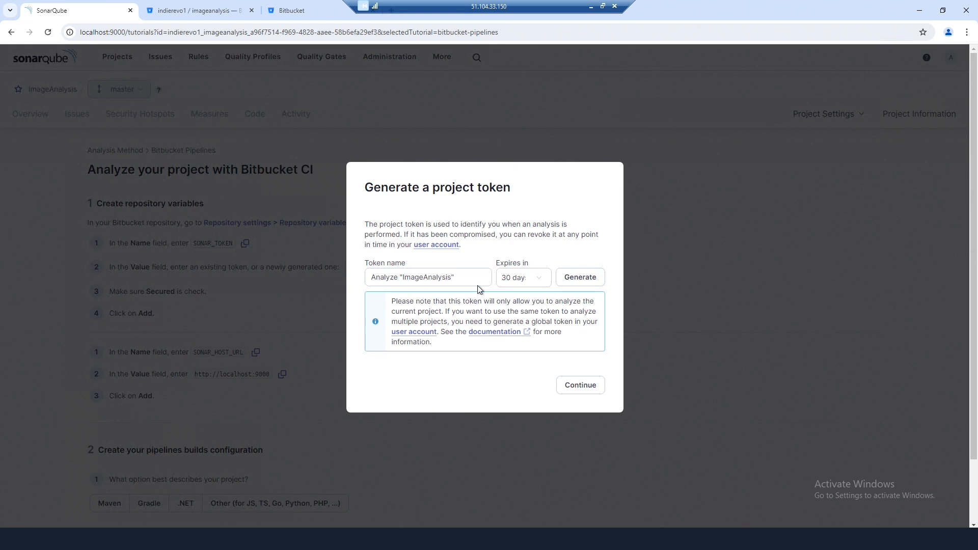
pyautogui.click(571, 278)
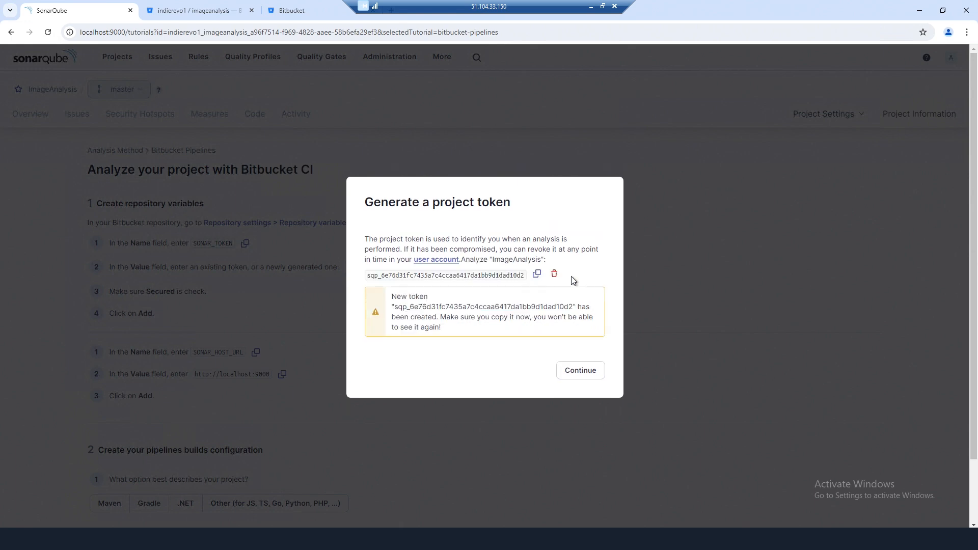
pyautogui.click(537, 274)
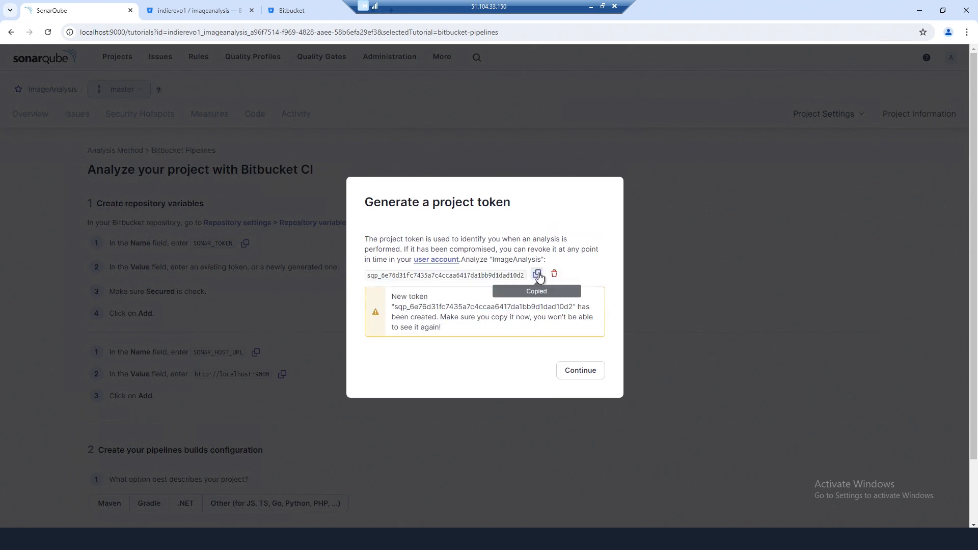
pyautogui.click(590, 376)
pyautogui.click(176, 17)
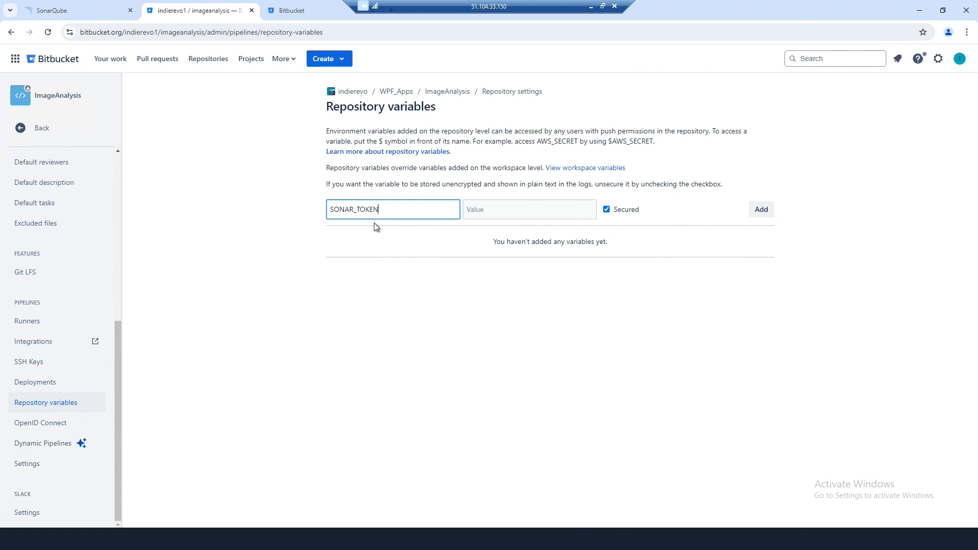
pyautogui.rightClick(501, 211)
# - Add SONAR_TOKEN as a secured variable and enter SONAR_HOST_URL as the next variable's name
pyautogui.click(508, 333)
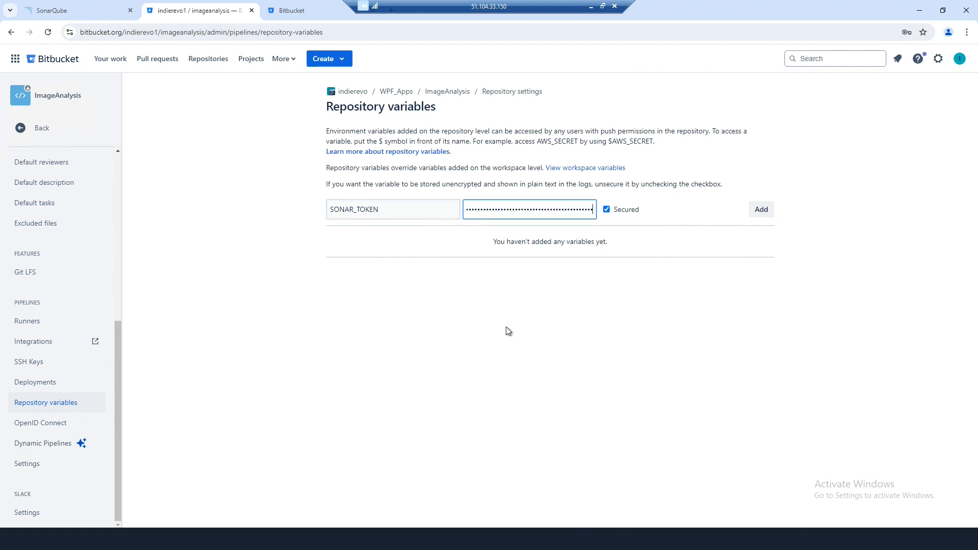
pyautogui.click(759, 212)
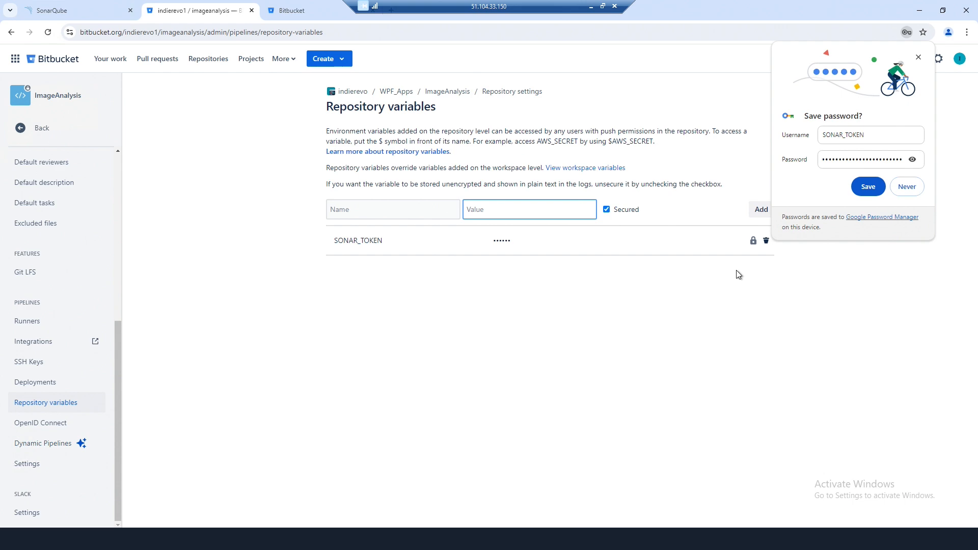
pyautogui.click(70, 10)
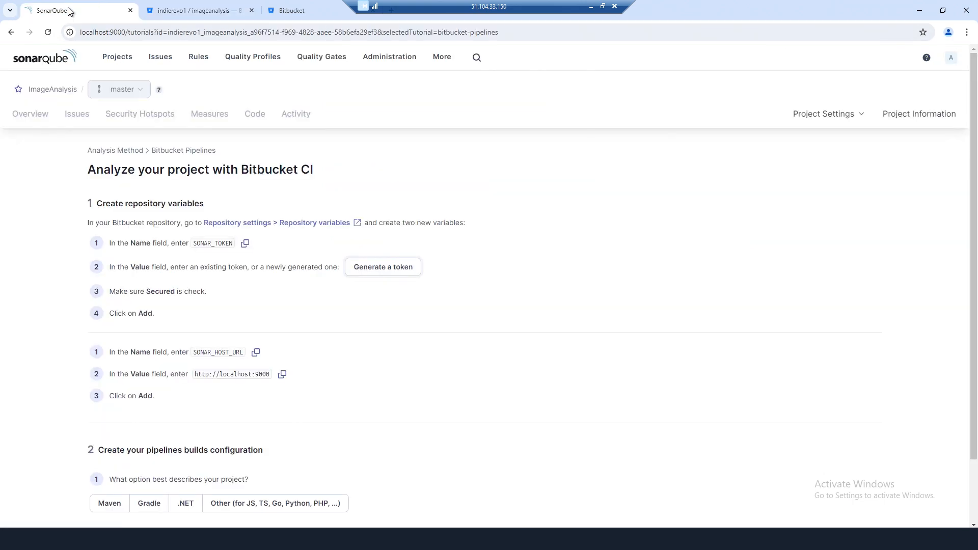
pyautogui.click(257, 353)
pyautogui.click(196, 10)
pyautogui.rightClick(368, 212)
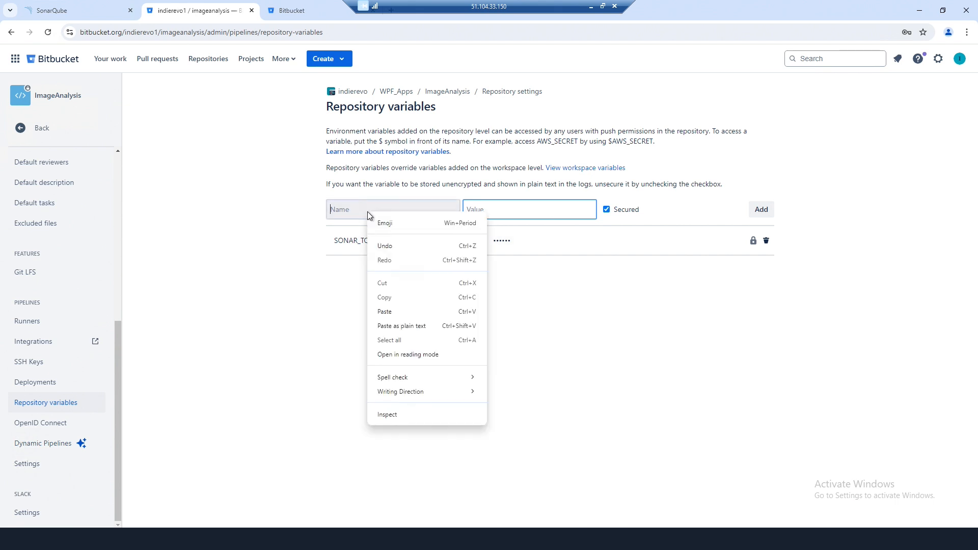
pyautogui.click(396, 311)
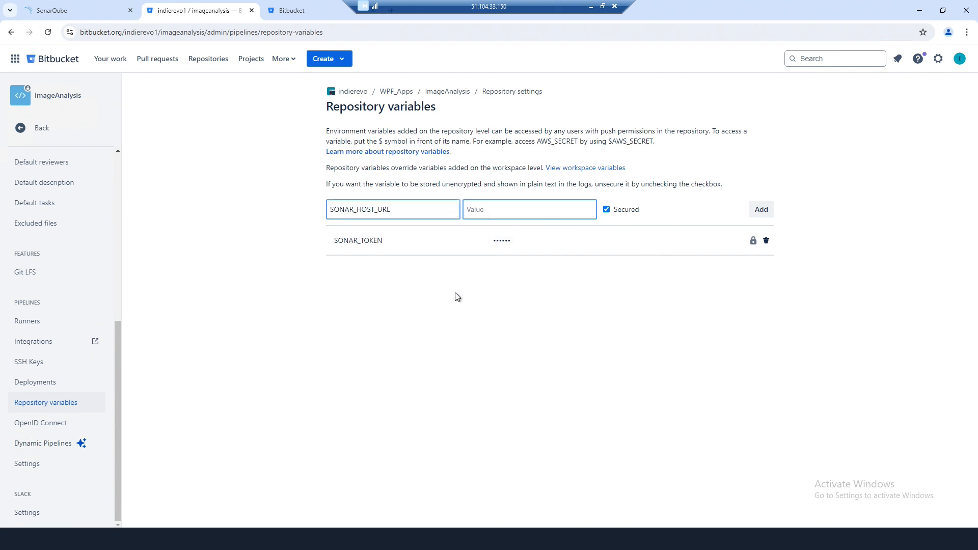
pyautogui.click(87, 11)
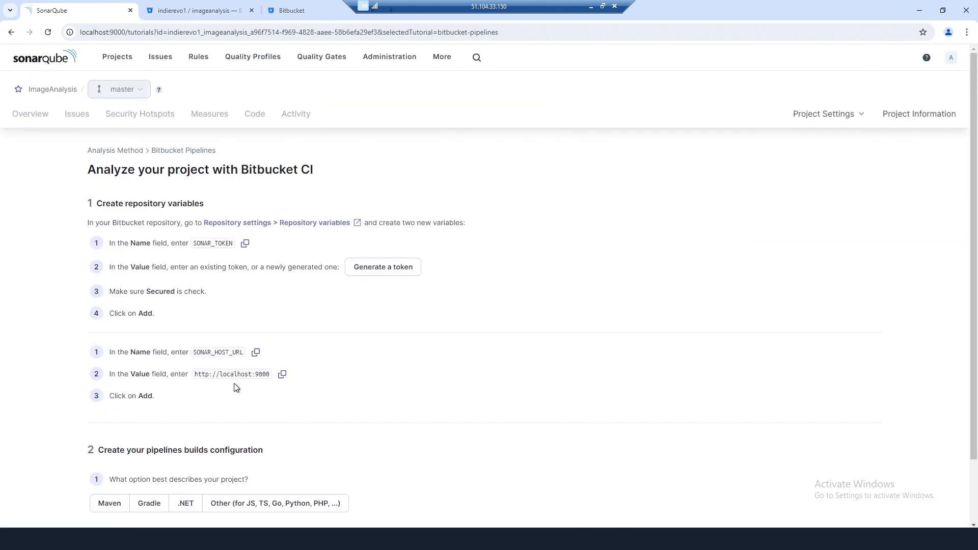
pyautogui.click(282, 375)
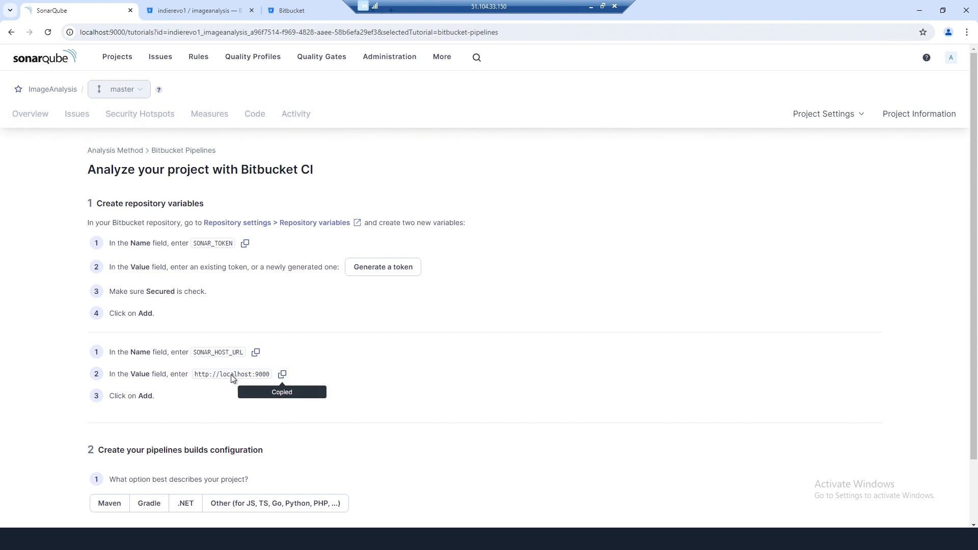
pyautogui.click(195, 9)
pyautogui.rightClick(484, 210)
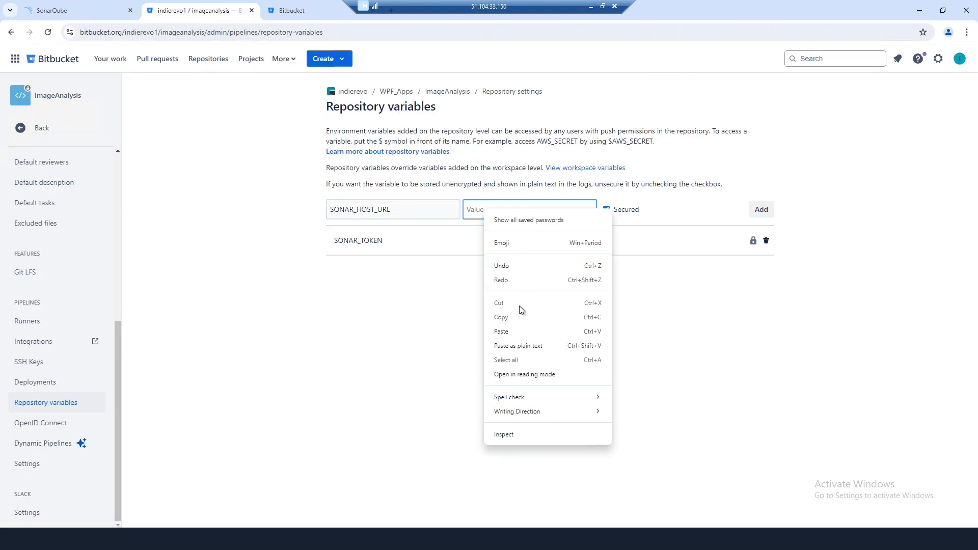
pyautogui.click(509, 332)
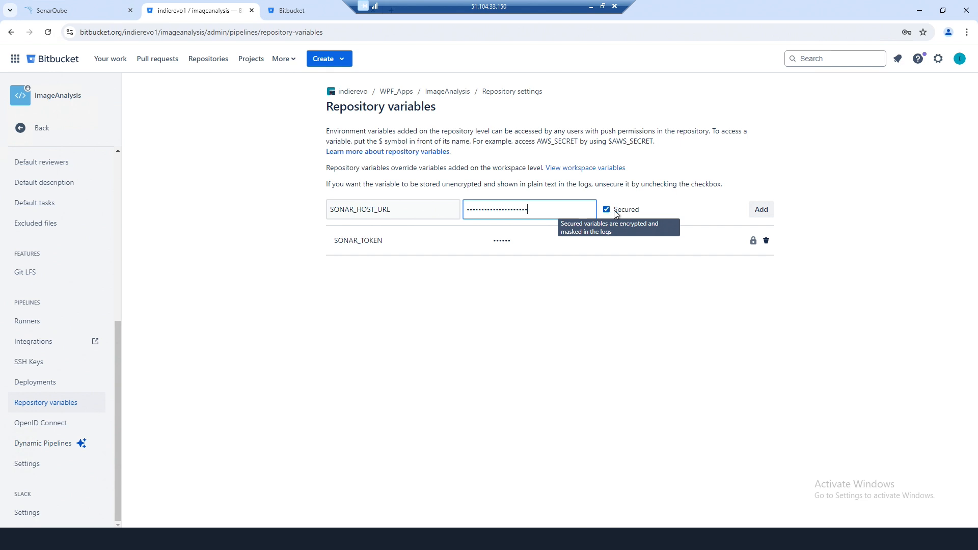
pyautogui.click(632, 211)
pyautogui.click(541, 210)
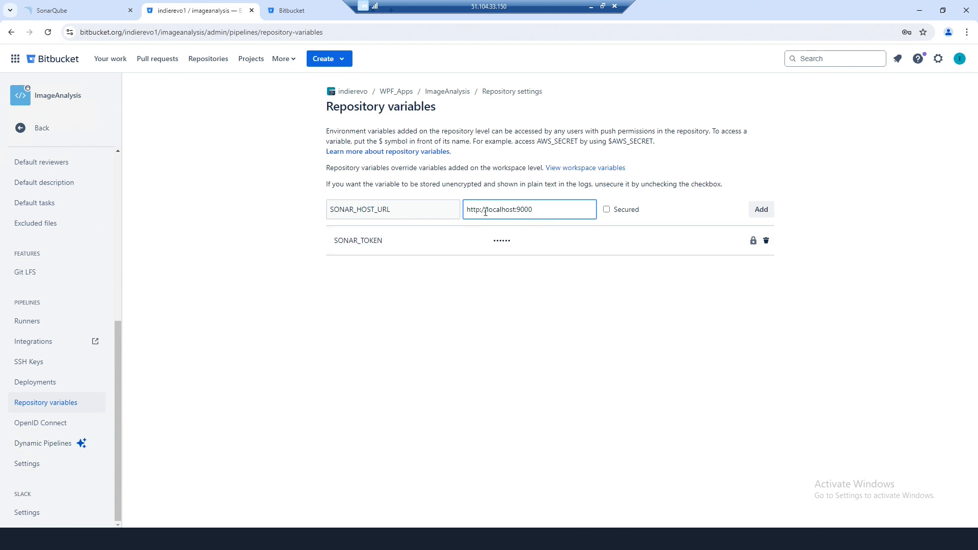
pyautogui.moveTo(497, 211); pyautogui.dragTo(516, 212)
pyautogui.click(537, 211)
pyautogui.write('51.104.33.150')
pyautogui.press('Delete')
pyautogui.press('Delete')
pyautogui.press('Delete')
pyautogui.press('Delete')
pyautogui.press('Delete')
pyautogui.press('Delete')
pyautogui.press('Delete')
pyautogui.press('Delete')
pyautogui.press('Delete')
pyautogui.moveTo(565, 210); pyautogui.dragTo(461, 211)
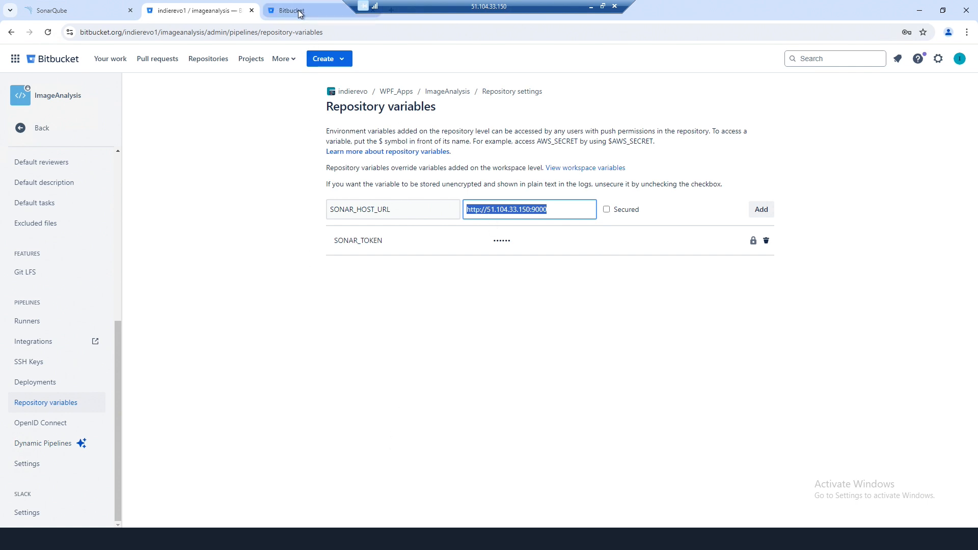
pyautogui.click(391, 15)
pyautogui.rightClick(297, 29)
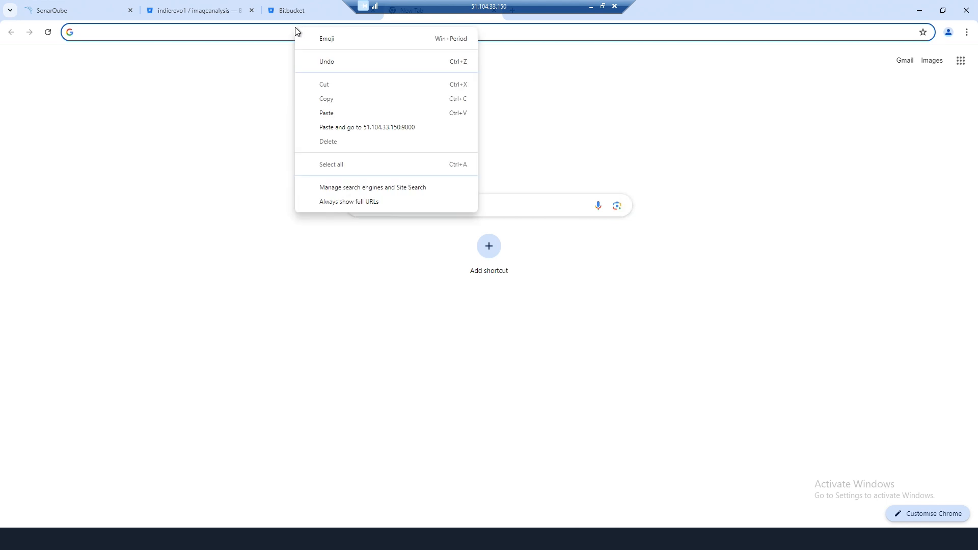
pyautogui.click(324, 129)
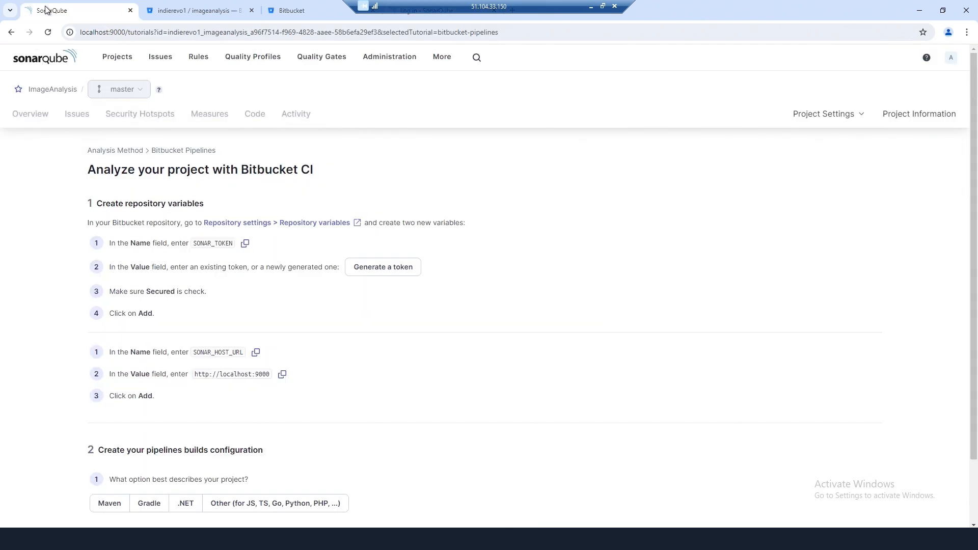
pyautogui.click(197, 13)
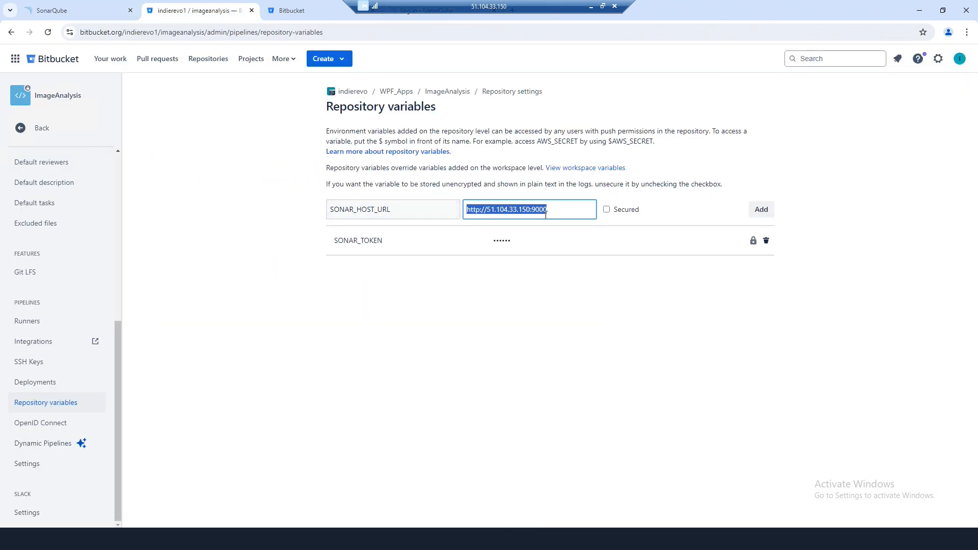
pyautogui.click(562, 209)
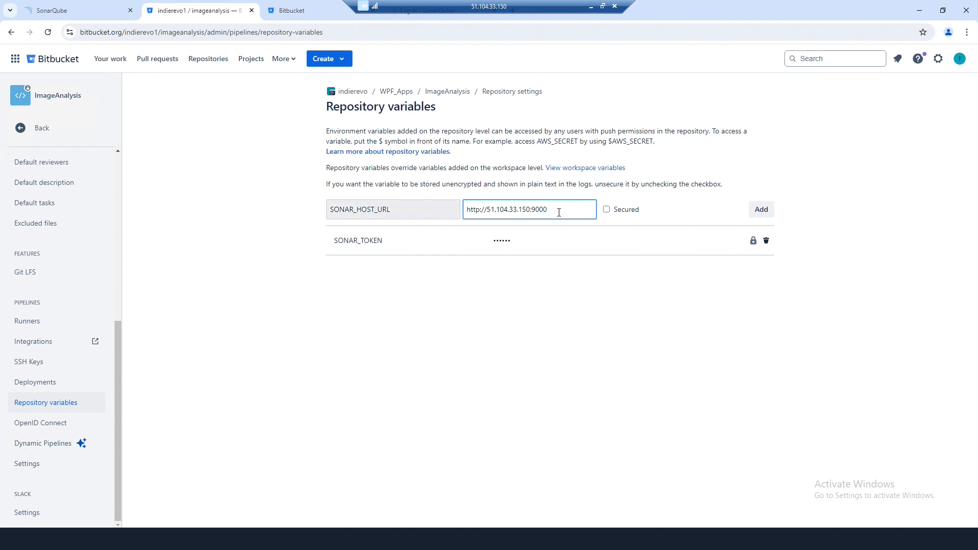
pyautogui.click(759, 212)
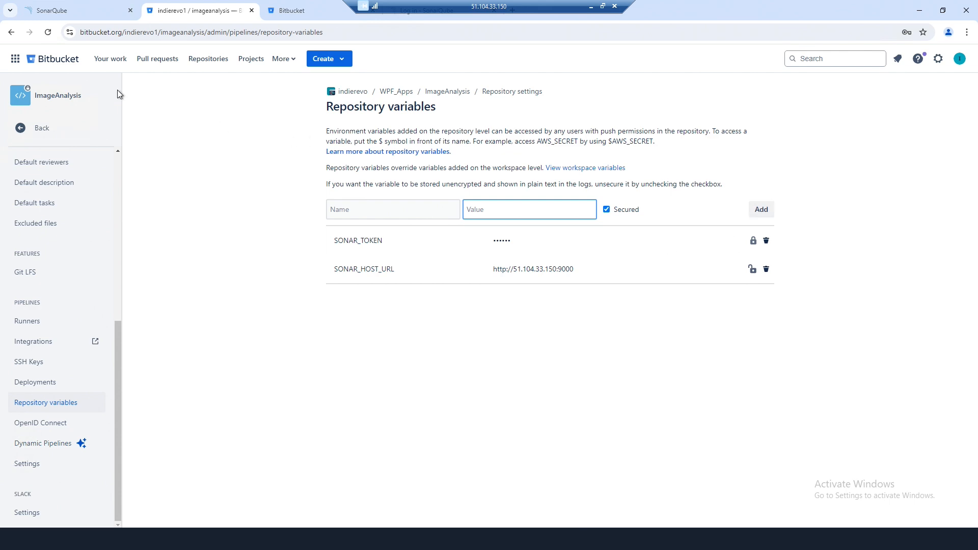
# - Pick .NET as the project type in SonarQube's Bitbucket tutorial to reveal the pipeline YAML
pyautogui.click(73, 12)
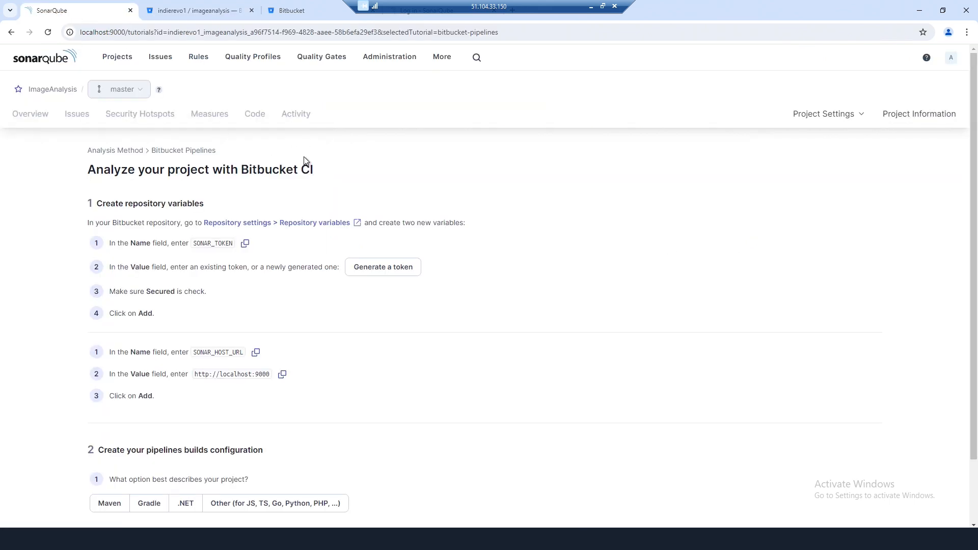
pyautogui.scroll(-2, 297, 351)
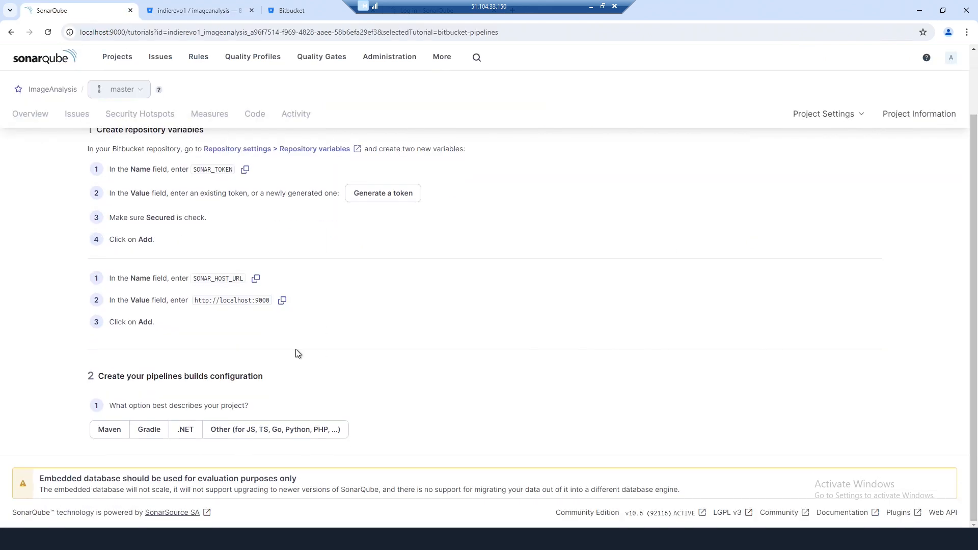
pyautogui.scroll(1, 138, 164)
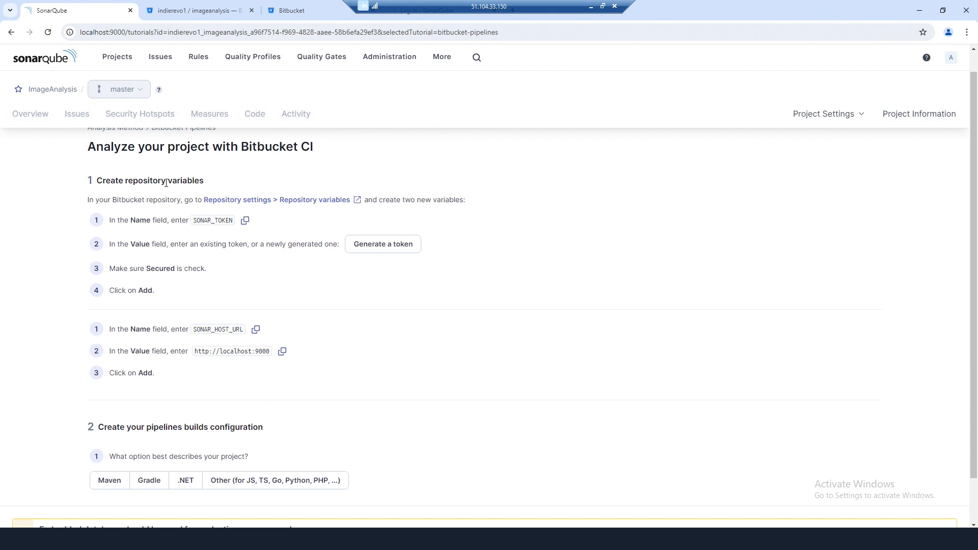
pyautogui.scroll(-1, 362, 352)
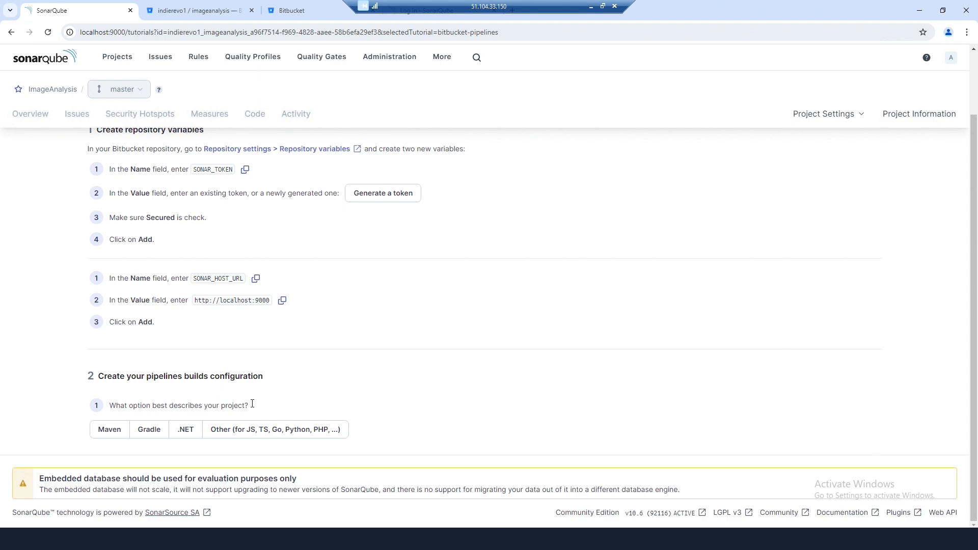
pyautogui.click(186, 433)
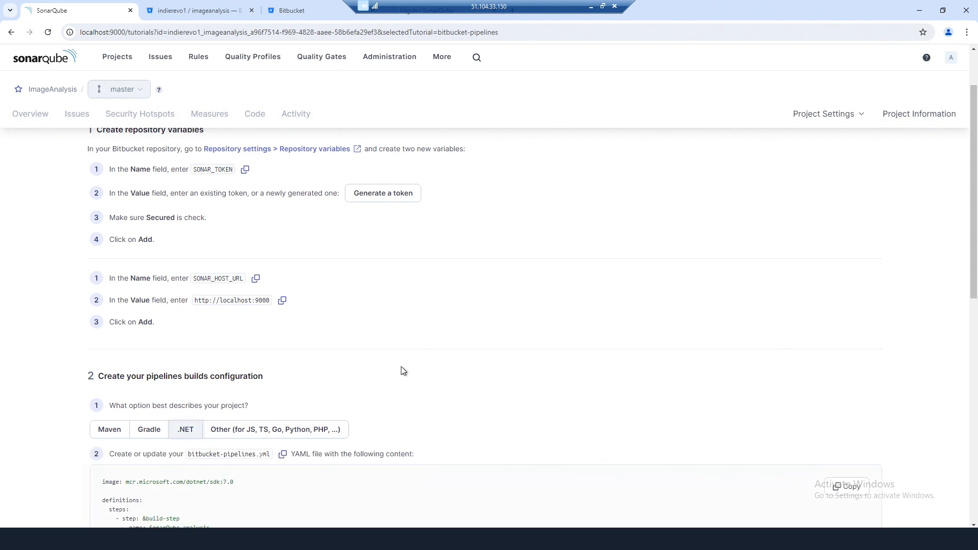
pyautogui.scroll(-6, 402, 368)
pyautogui.scroll(1, 402, 366)
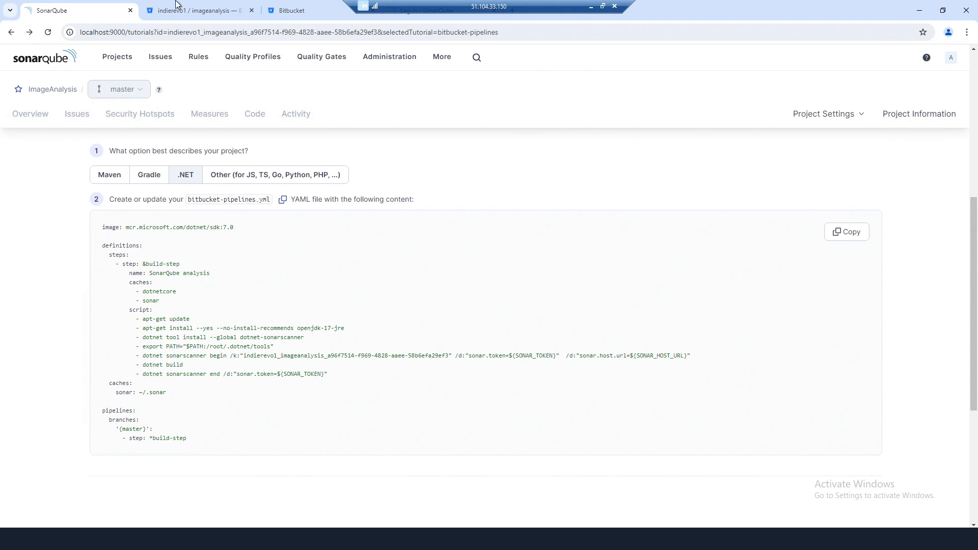
# - Create a new file named bitbucket-pipelines.yml in the ImageAnalysis repository
pyautogui.click(188, 17)
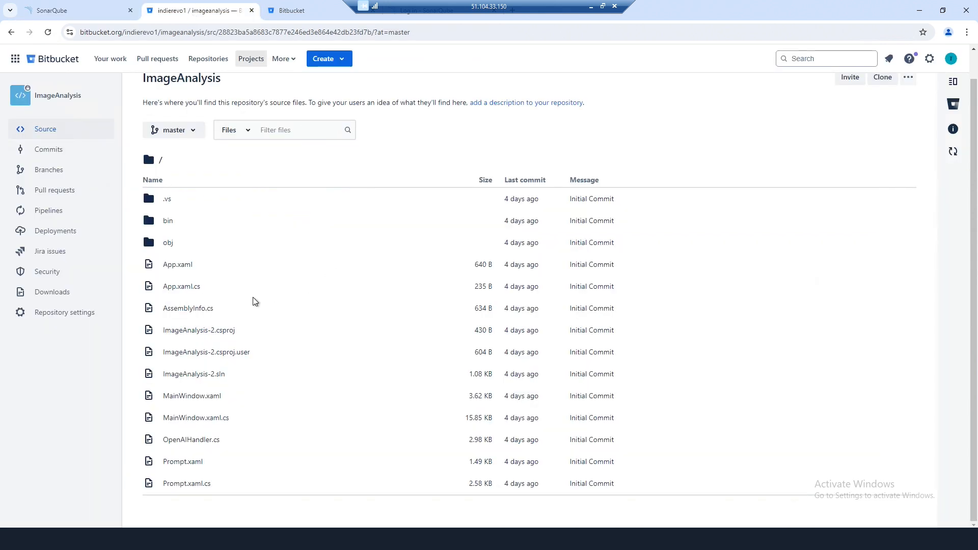
pyautogui.scroll(1, 872, 175)
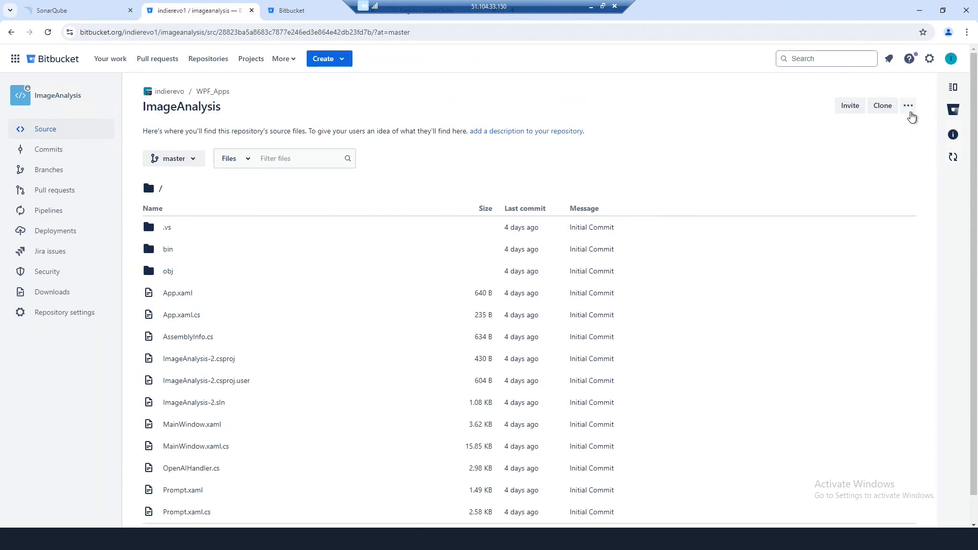
pyautogui.click(909, 106)
pyautogui.click(818, 162)
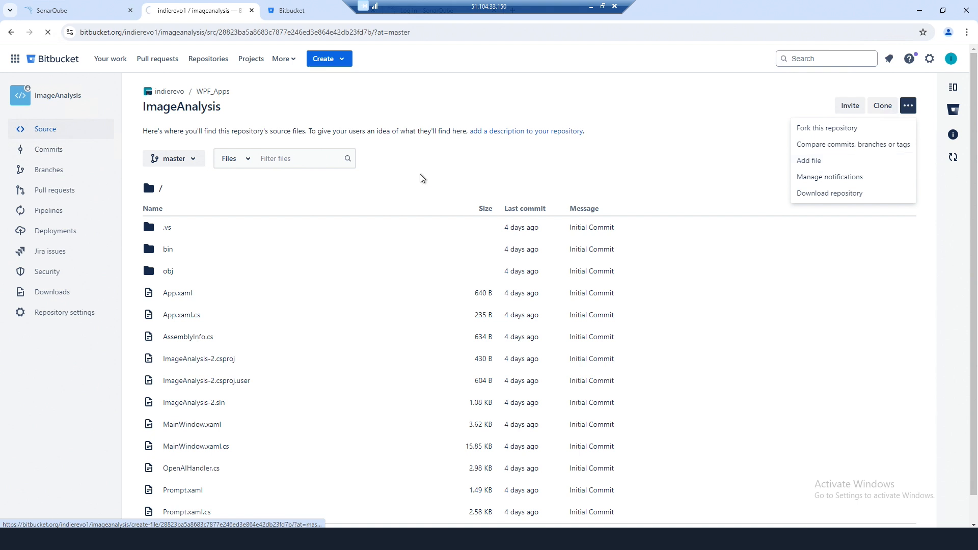
pyautogui.click(77, 17)
pyautogui.click(172, 13)
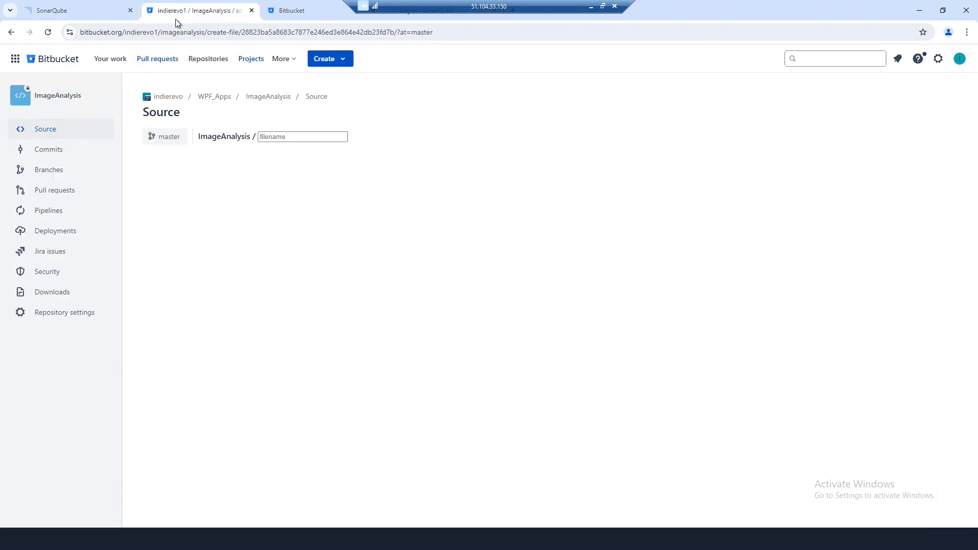
pyautogui.click(293, 135)
pyautogui.write('bi')
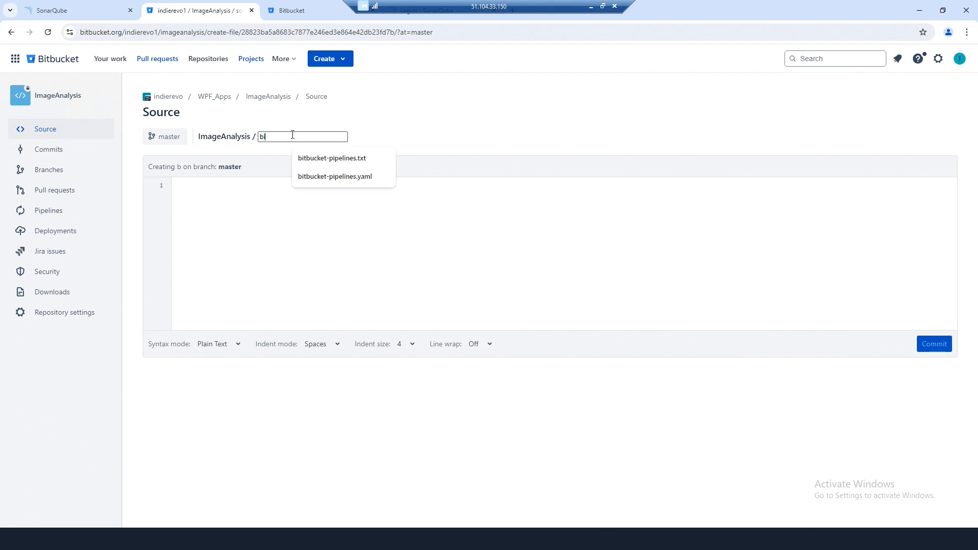
pyautogui.write('tbucket-pipelines.yml')
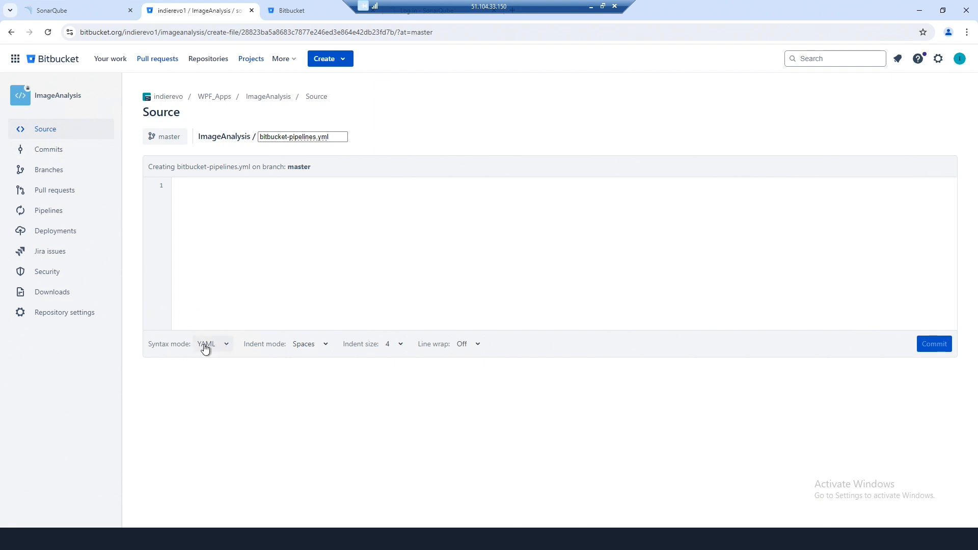
# - Paste SonarQube's pipeline YAML into the file, drop the trailing blank line, and begin the commit
pyautogui.click(66, 15)
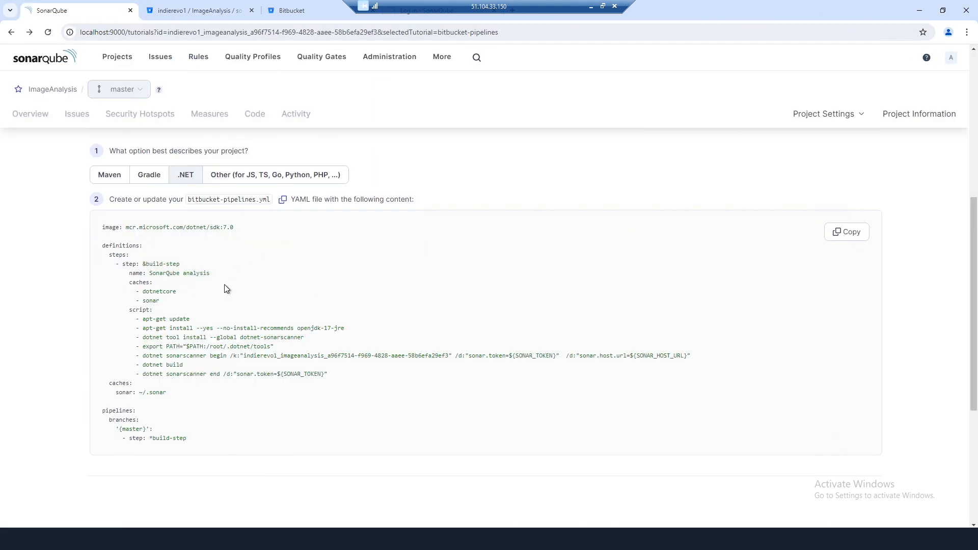
pyautogui.click(846, 232)
pyautogui.click(173, 8)
pyautogui.rightClick(255, 196)
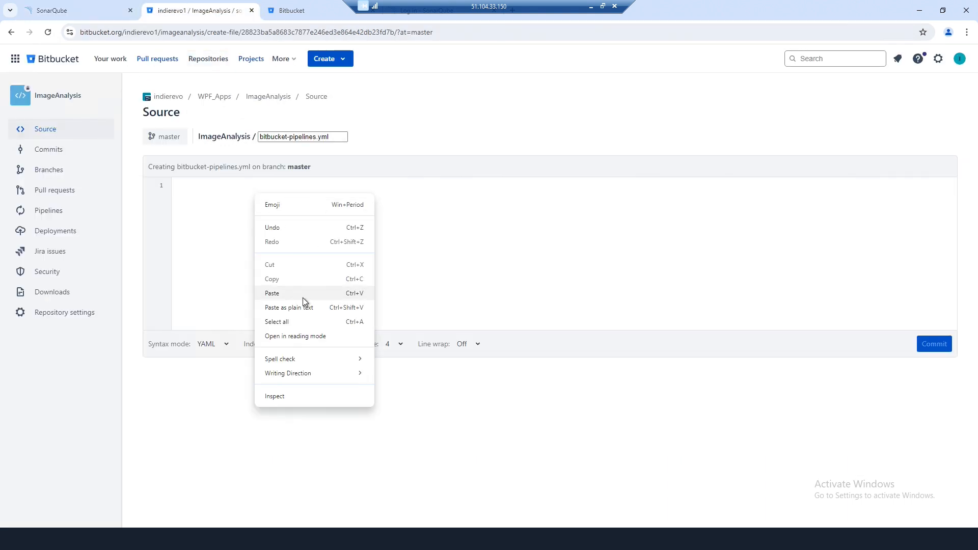
pyautogui.click(304, 302)
pyautogui.press('BackSpace')
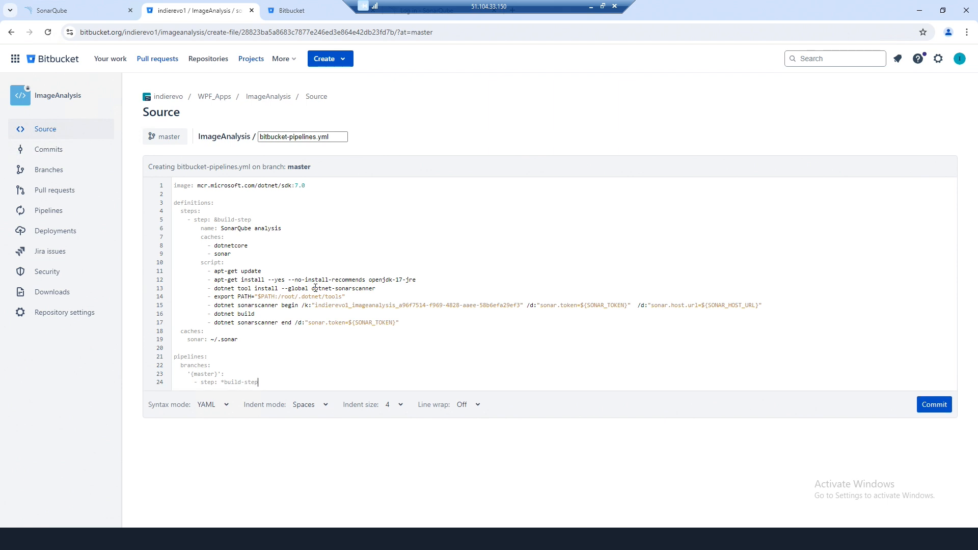
pyautogui.click(932, 404)
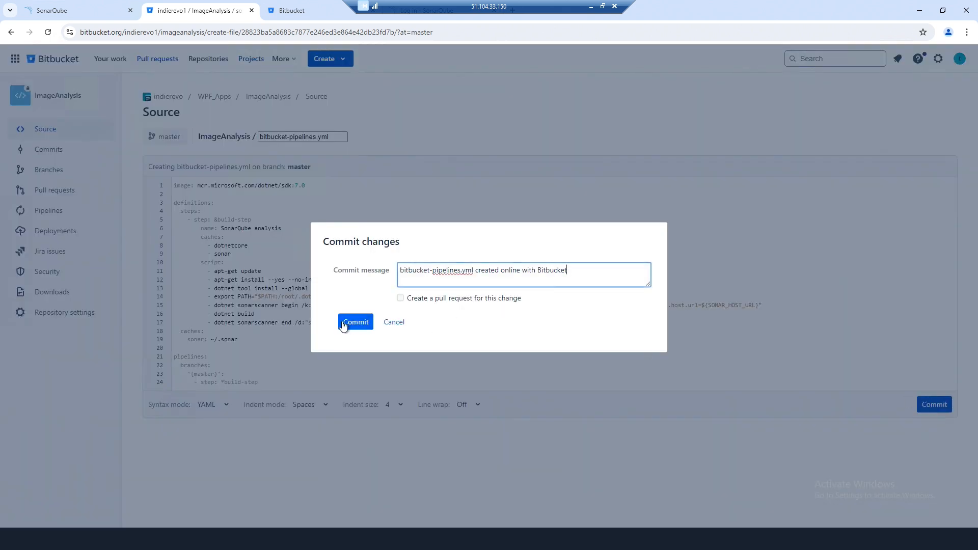
# - Commit bitbucket-pipelines.yml with the default message and open in-progress pipeline run #3
pyautogui.click(343, 325)
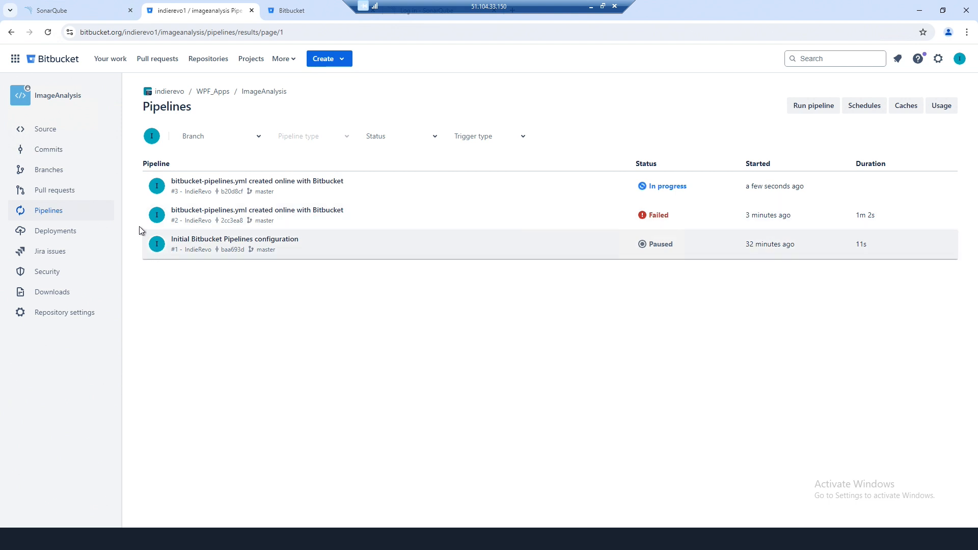
pyautogui.click(48, 134)
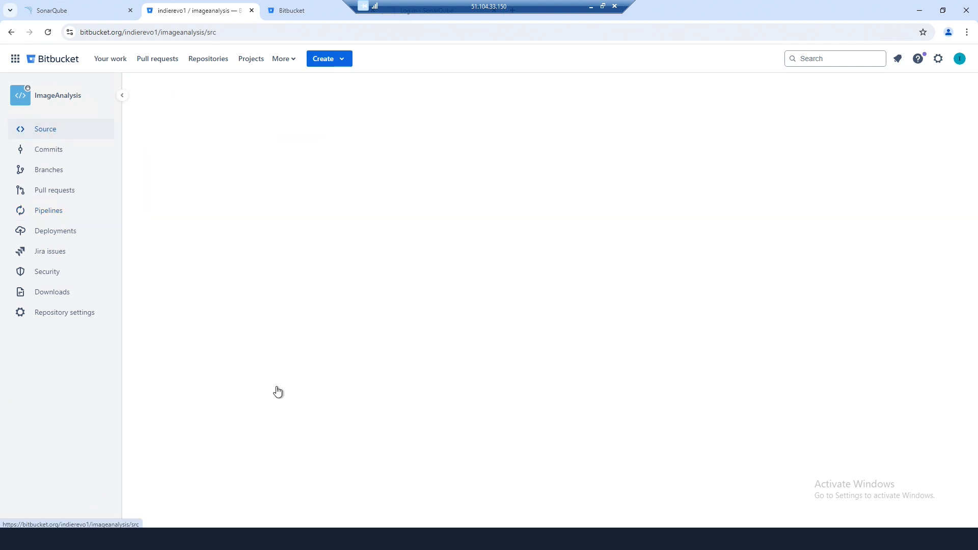
pyautogui.scroll(-2, 242, 392)
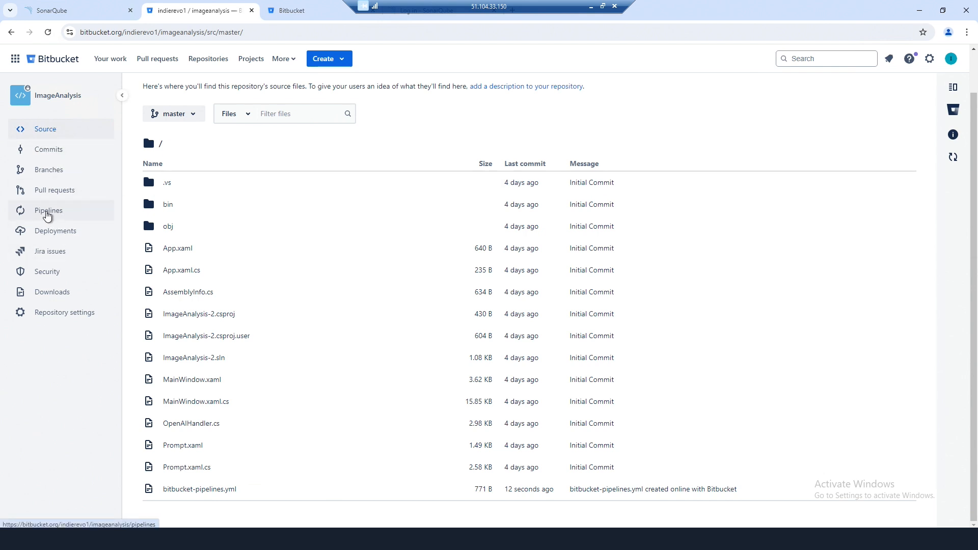
pyautogui.click(49, 215)
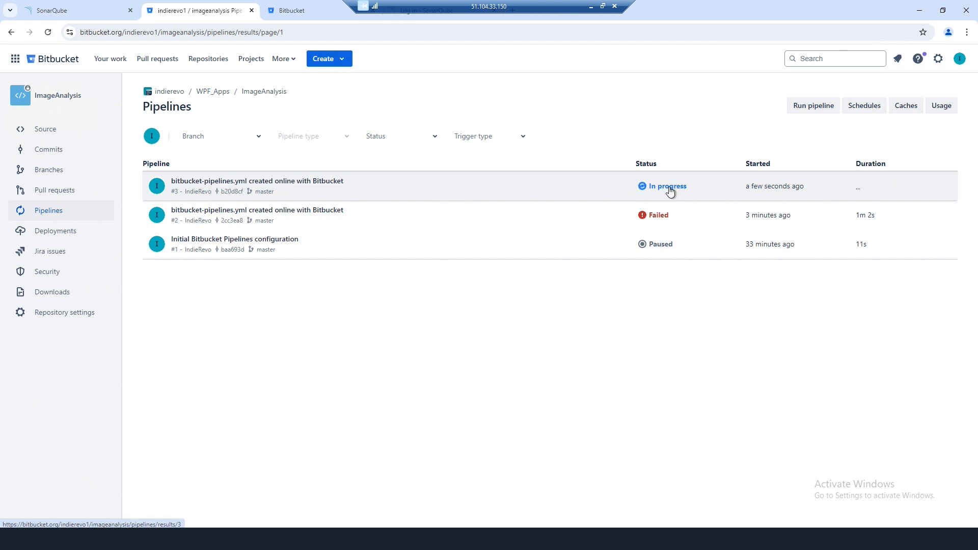
pyautogui.click(328, 183)
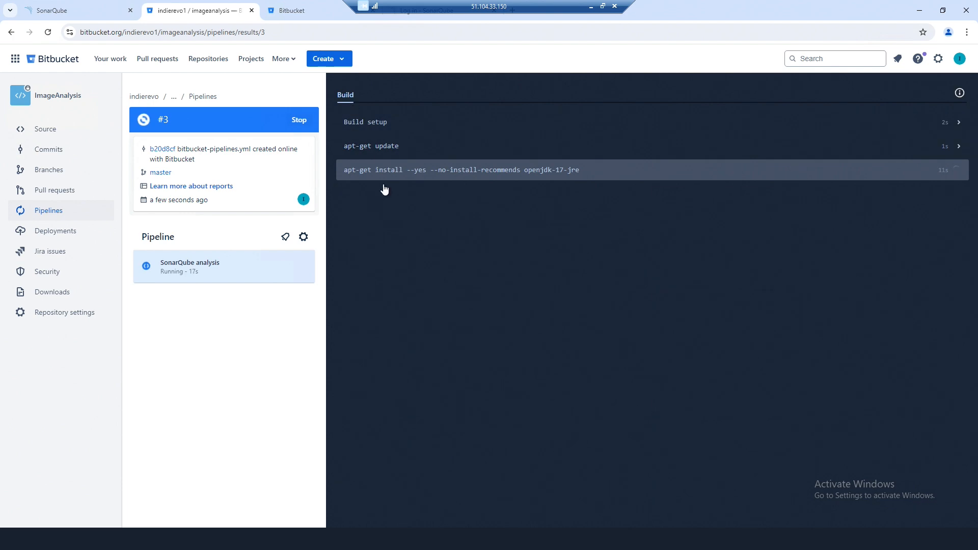
# - Follow pipeline #3's log to its dotnet build NETSDK1045 failure, then return to the pipelines list
pyautogui.click(385, 187)
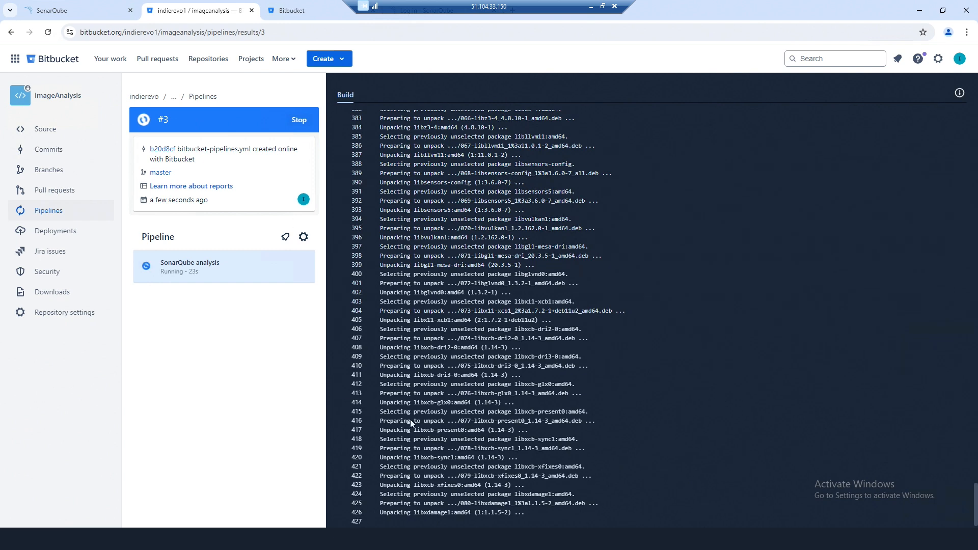
pyautogui.click(76, 11)
pyautogui.scroll(3, 204, 234)
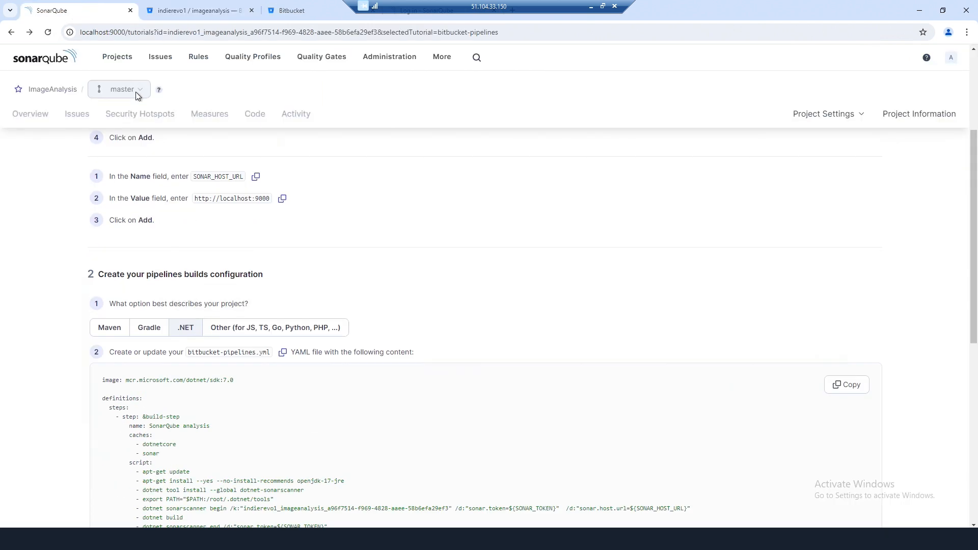
pyautogui.scroll(3, 259, 252)
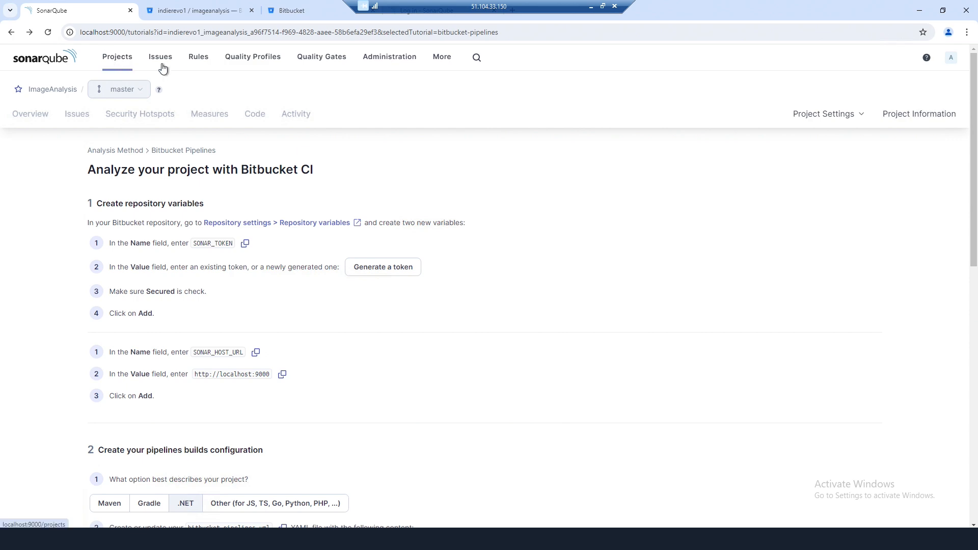
pyautogui.click(190, 8)
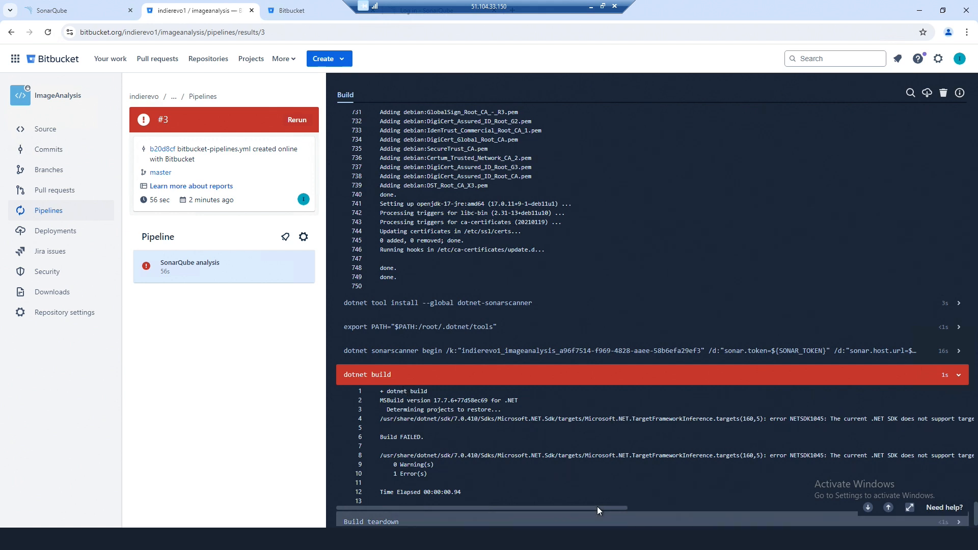
pyautogui.moveTo(595, 506); pyautogui.dragTo(757, 507)
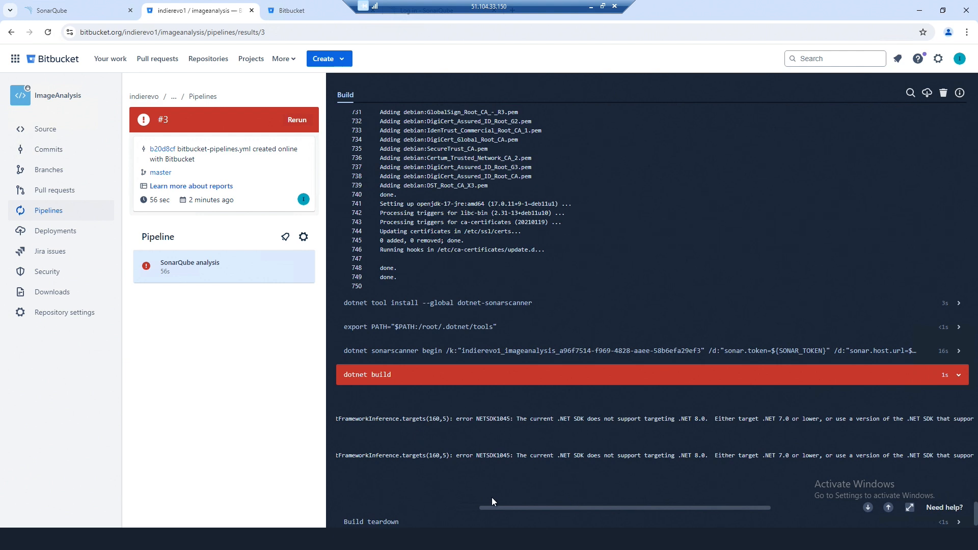
pyautogui.click(53, 215)
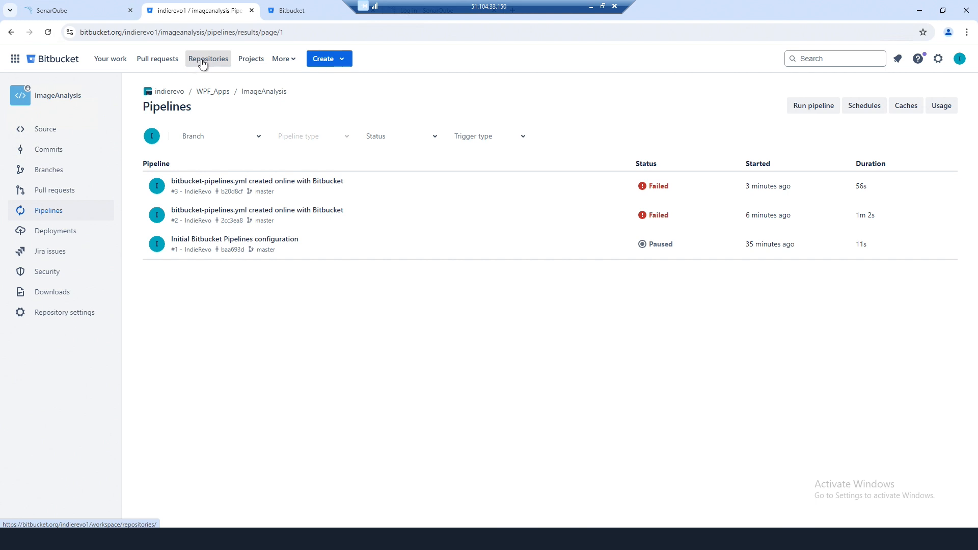
# - Edit ImageAnalysis-2.csproj to target net7.0-windows instead of net8.0-windows and commit to master
pyautogui.click(38, 130)
pyautogui.scroll(-1, 336, 393)
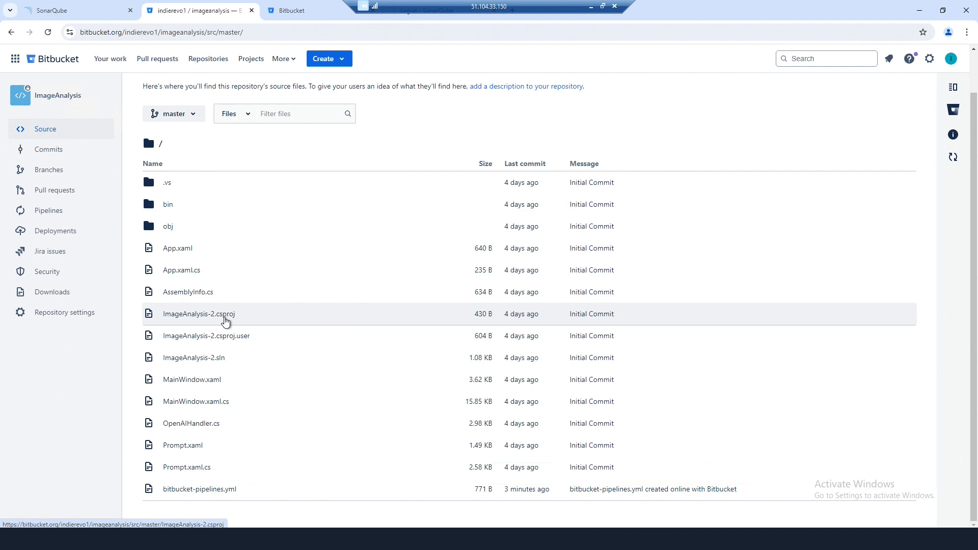
pyautogui.click(209, 319)
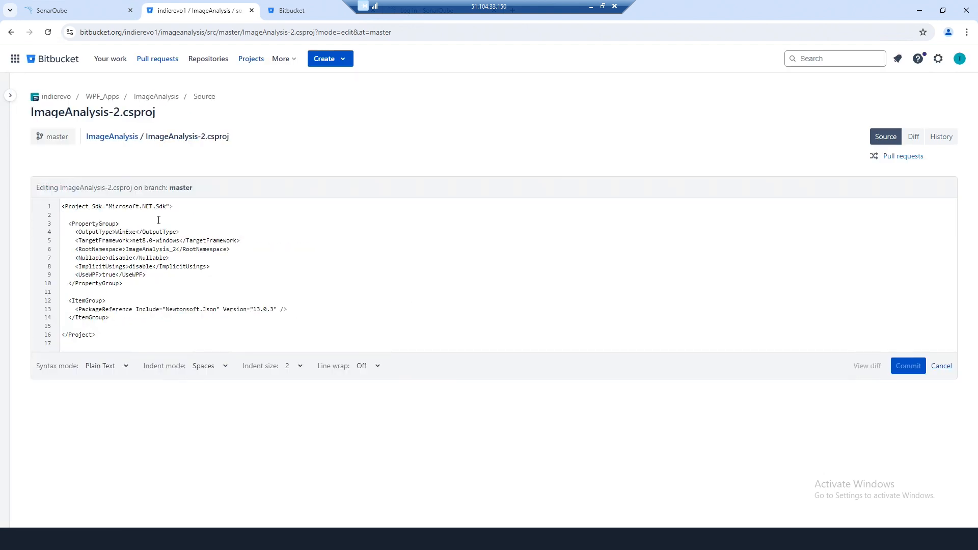
pyautogui.press('BackSpace')
pyautogui.write('7')
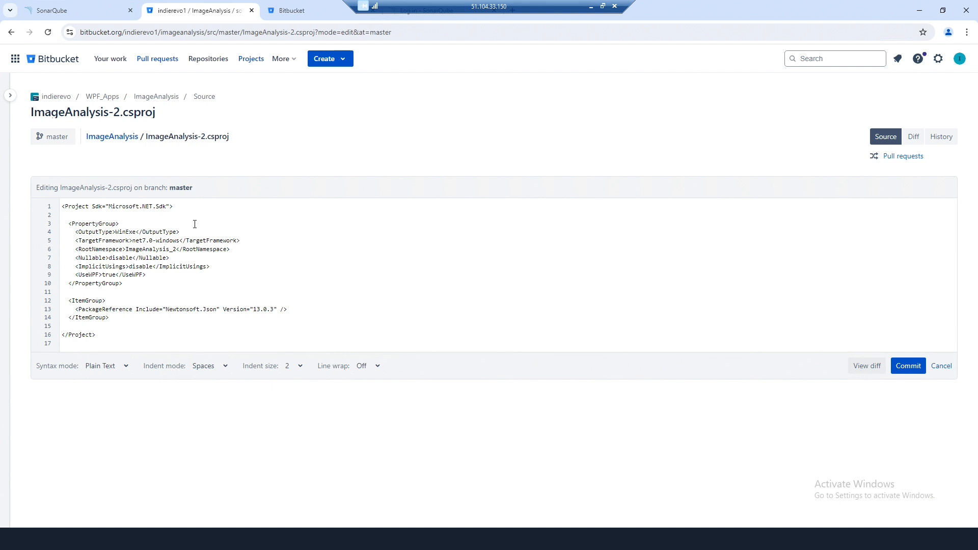
pyautogui.click(903, 371)
pyautogui.click(357, 323)
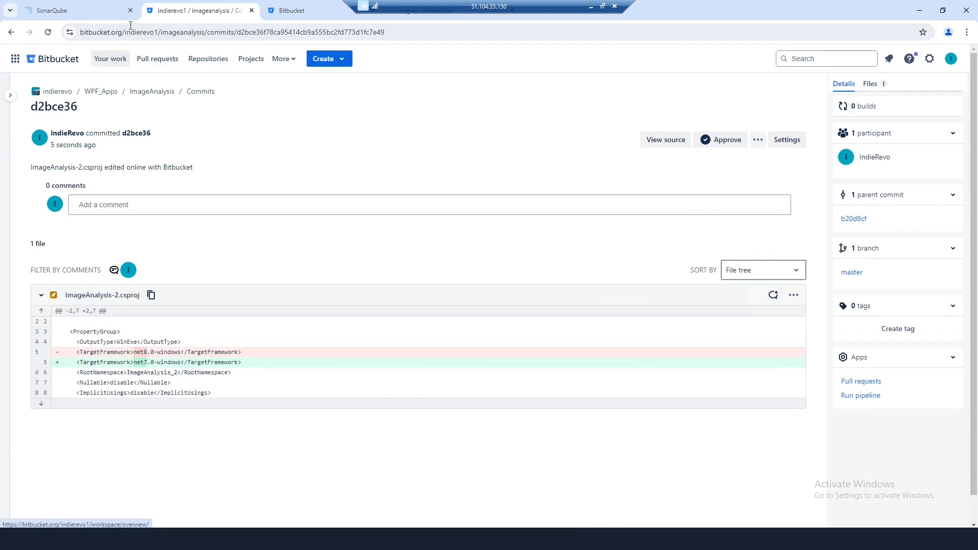
# - Open the imageanalysis repository's Pipelines page to view the successful run #6
pyautogui.click(205, 62)
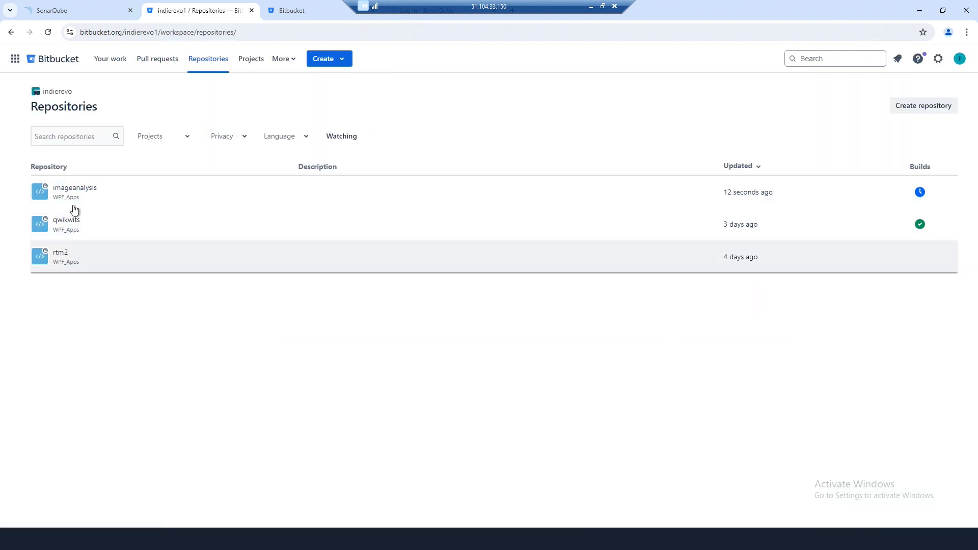
pyautogui.click(70, 190)
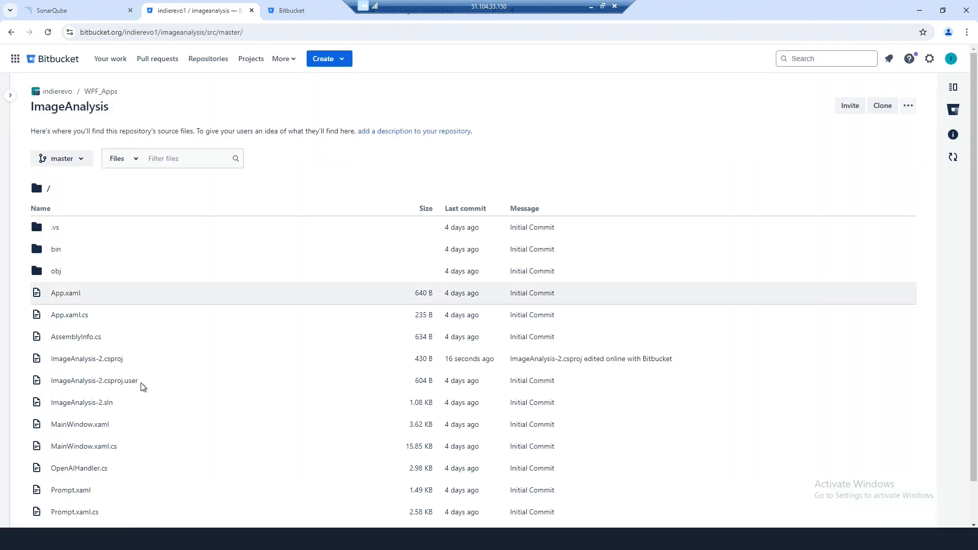
pyautogui.click(11, 96)
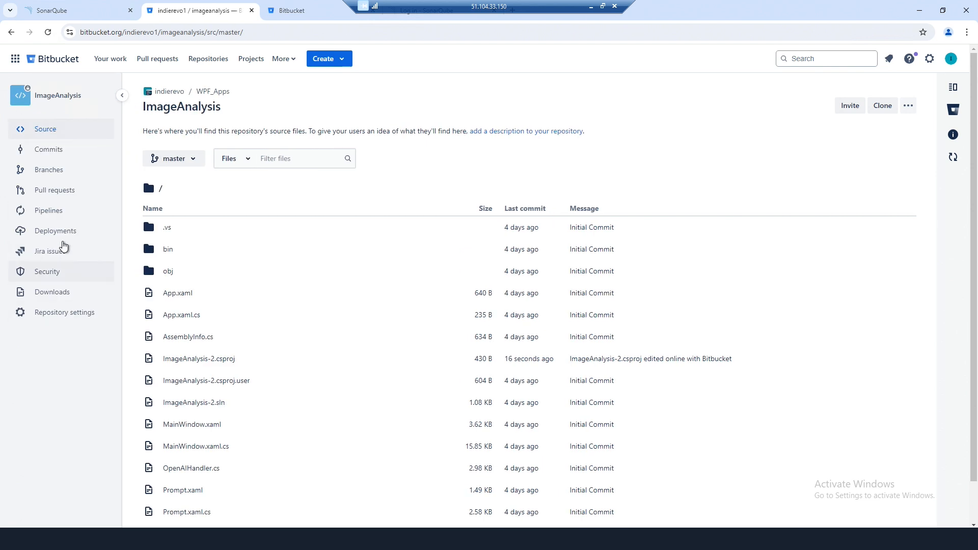
pyautogui.click(48, 213)
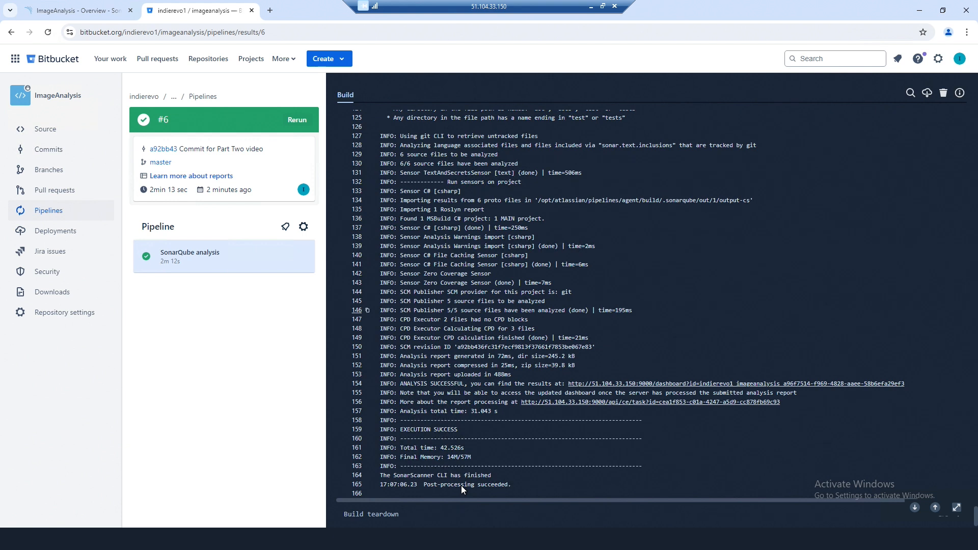
# - Confirm ImageAnalysis shows a Passed quality gate in SonarQube Projects, then list its 29 open issues
pyautogui.click(69, 14)
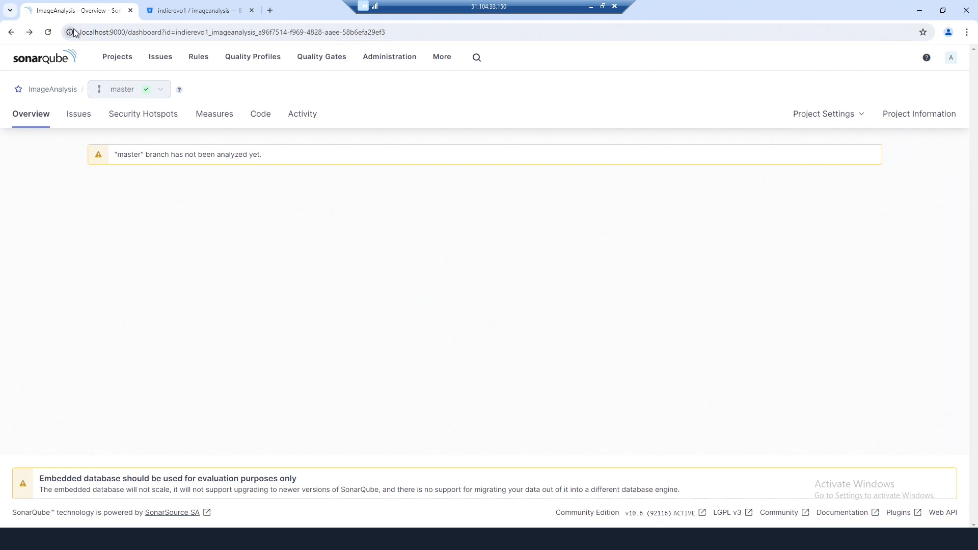
pyautogui.click(117, 60)
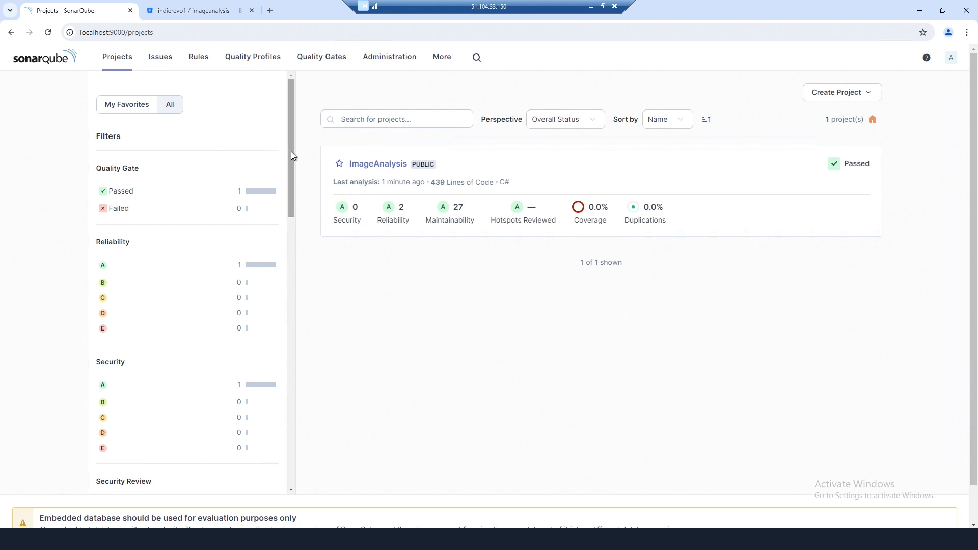
pyautogui.moveTo(292, 152); pyautogui.dragTo(297, 121)
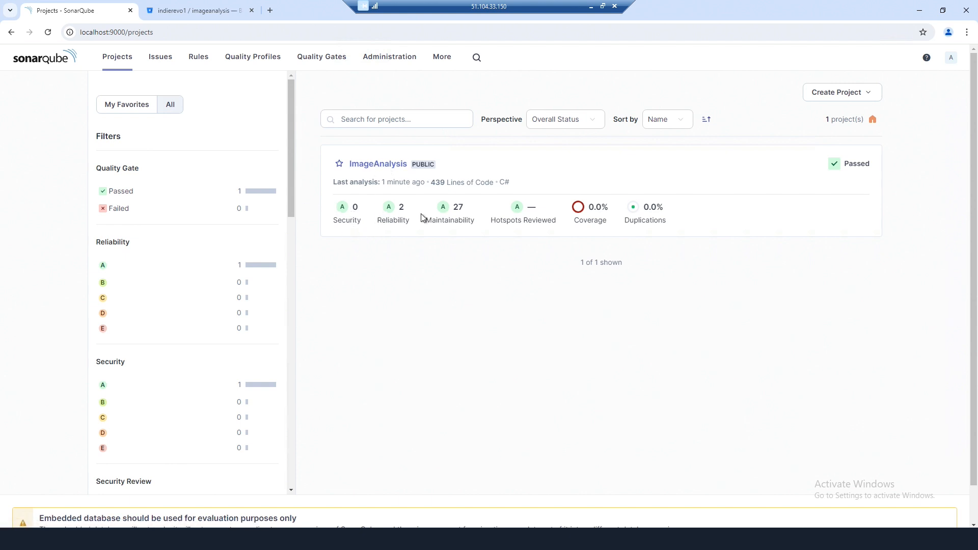
pyautogui.moveTo(291, 179); pyautogui.dragTo(458, 191)
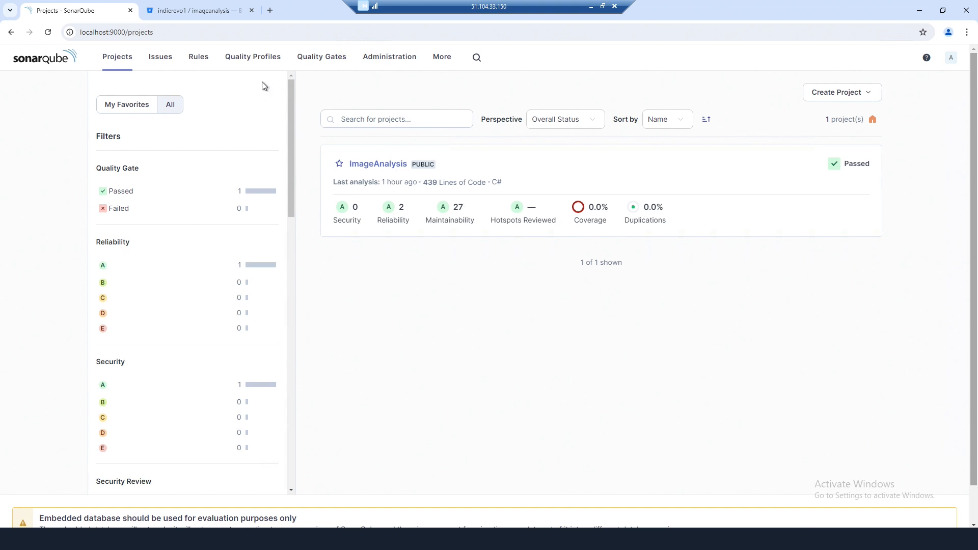
pyautogui.click(162, 62)
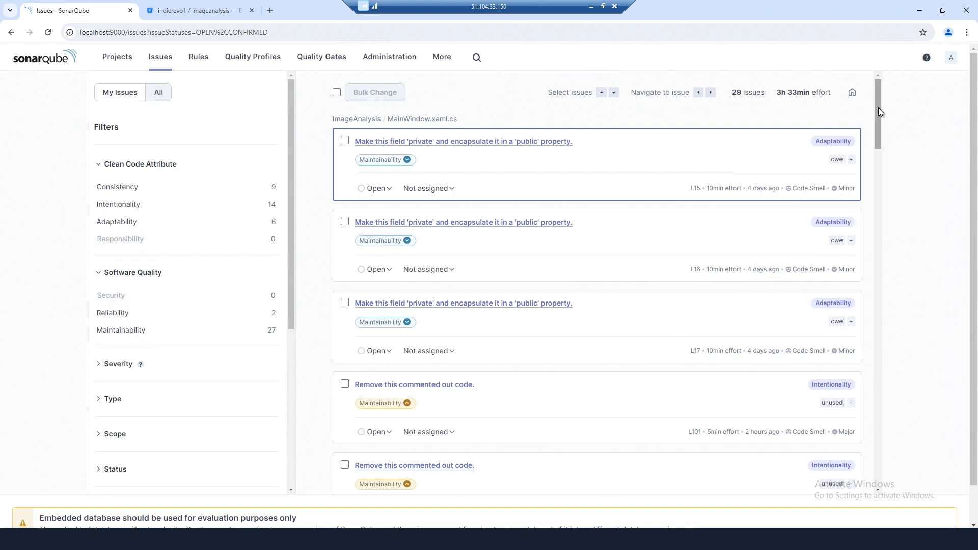
# - Open the first private-field encapsulation issue in MainWindow.xaml.cs to view its code
pyautogui.moveTo(879, 109); pyautogui.dragTo(873, 71)
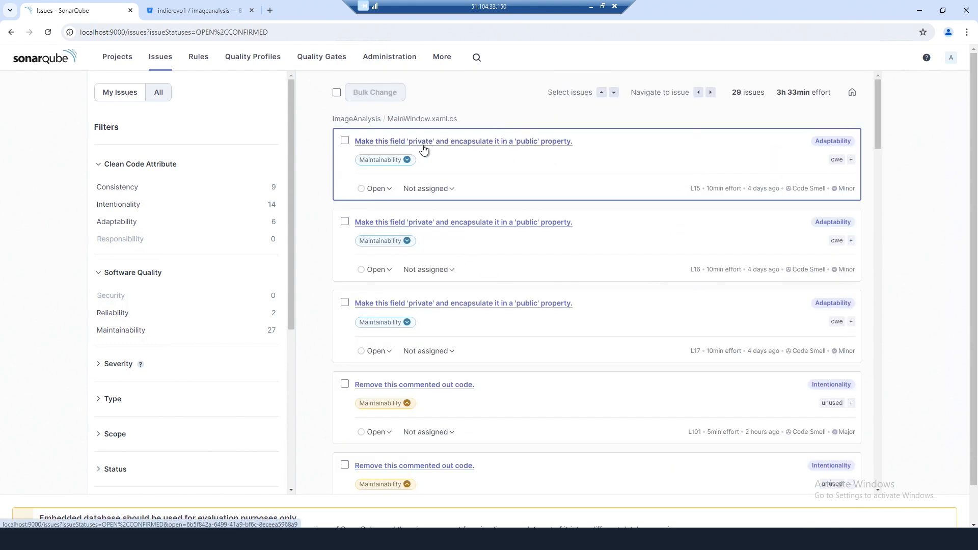
pyautogui.click(473, 145)
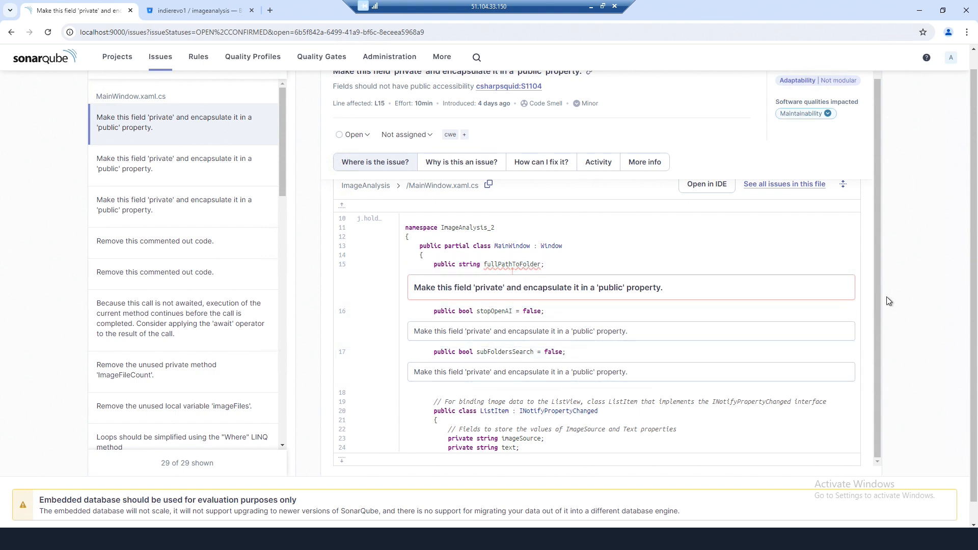
pyautogui.scroll(-1, 662, 384)
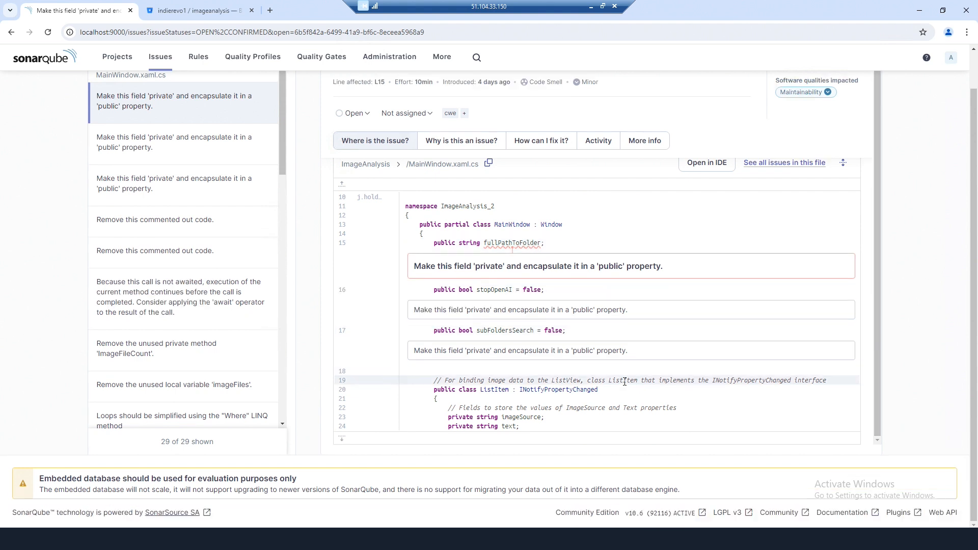
pyautogui.scroll(1, 625, 382)
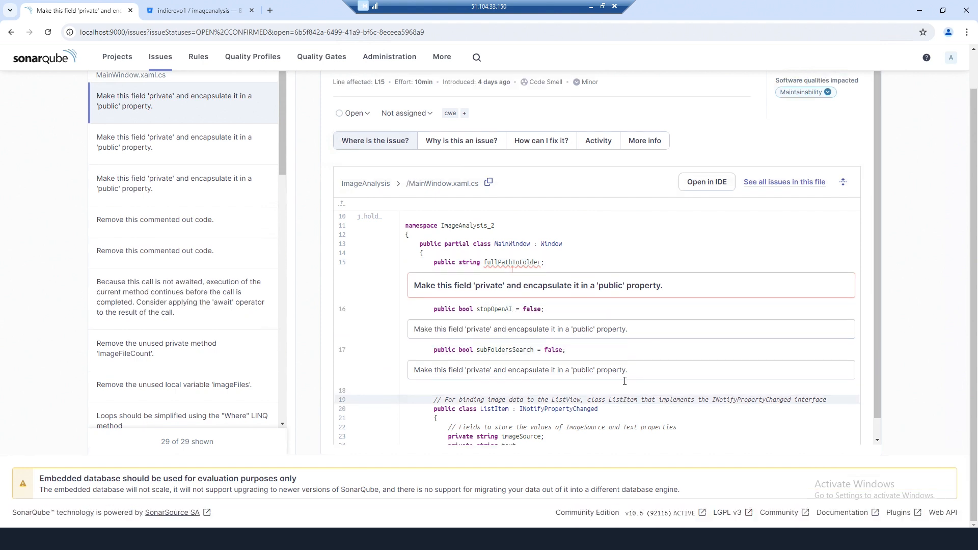
# - Read the rule's 'Why is this an issue?' and 'How can I fix it?' examples, then return to the list
pyautogui.click(452, 150)
pyautogui.scroll(-1, 513, 293)
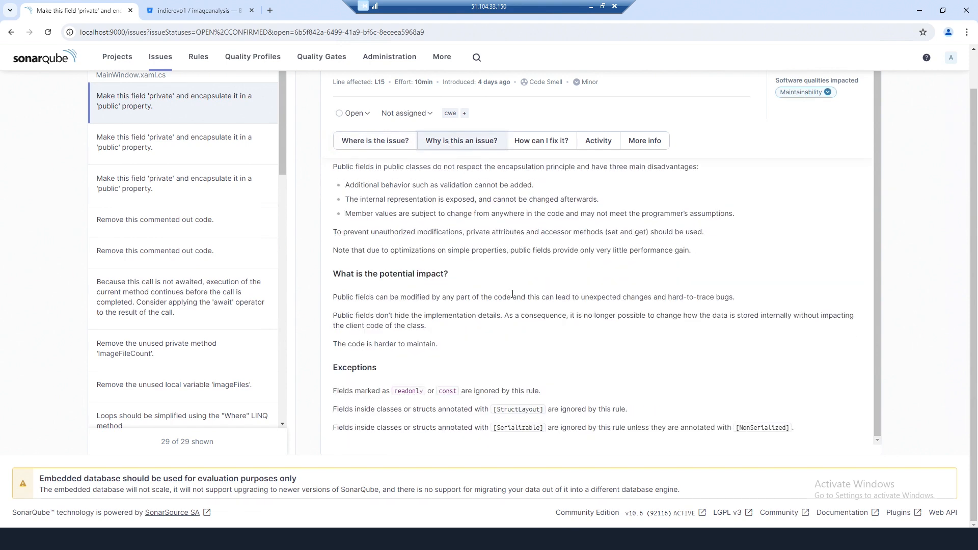
pyautogui.scroll(1, 509, 296)
pyautogui.click(542, 140)
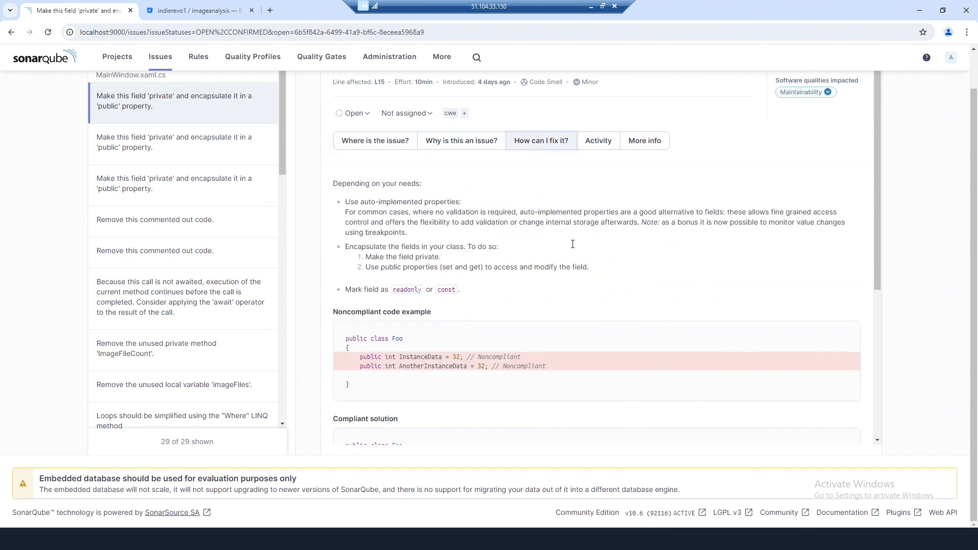
pyautogui.scroll(-2, 572, 244)
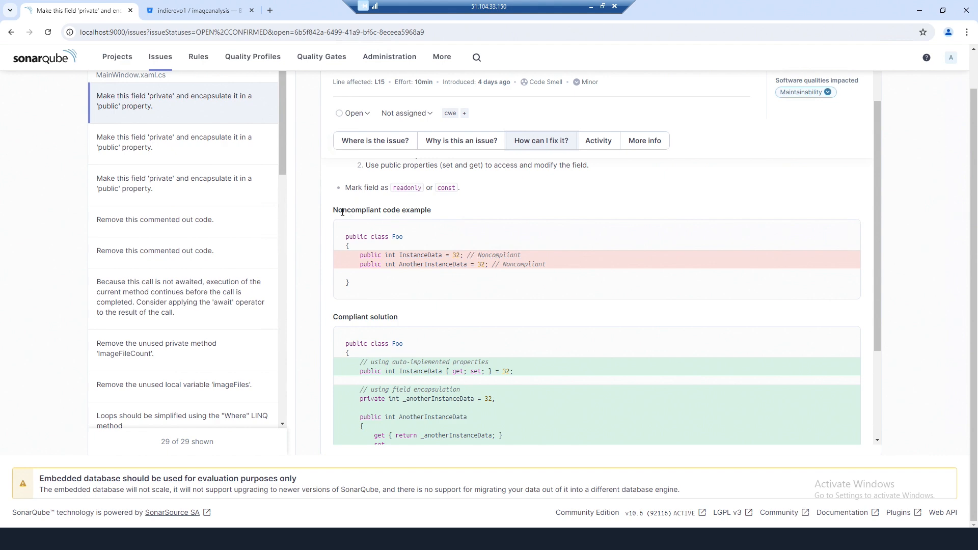
pyautogui.scroll(-1, 484, 295)
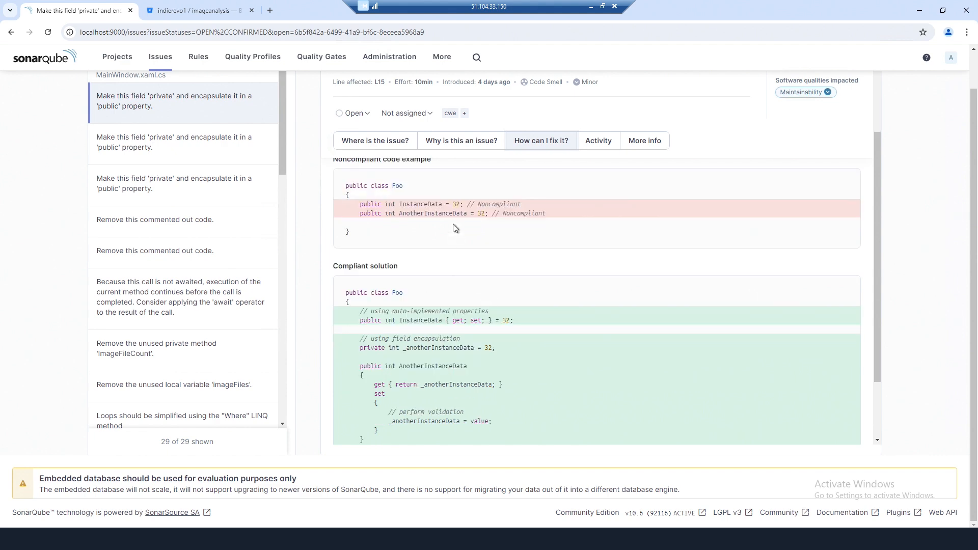
pyautogui.scroll(-1, 498, 266)
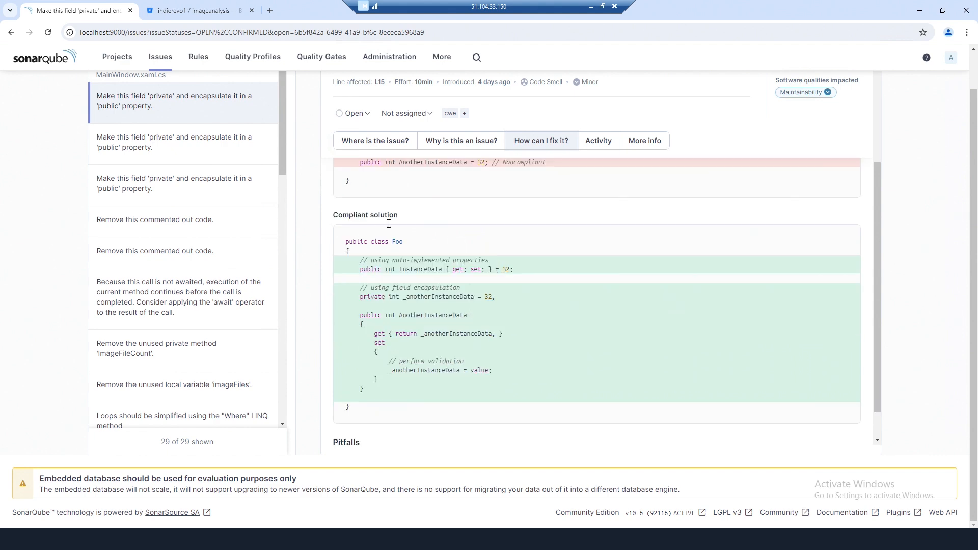
pyautogui.scroll(-1, 420, 308)
pyautogui.press('Escape')
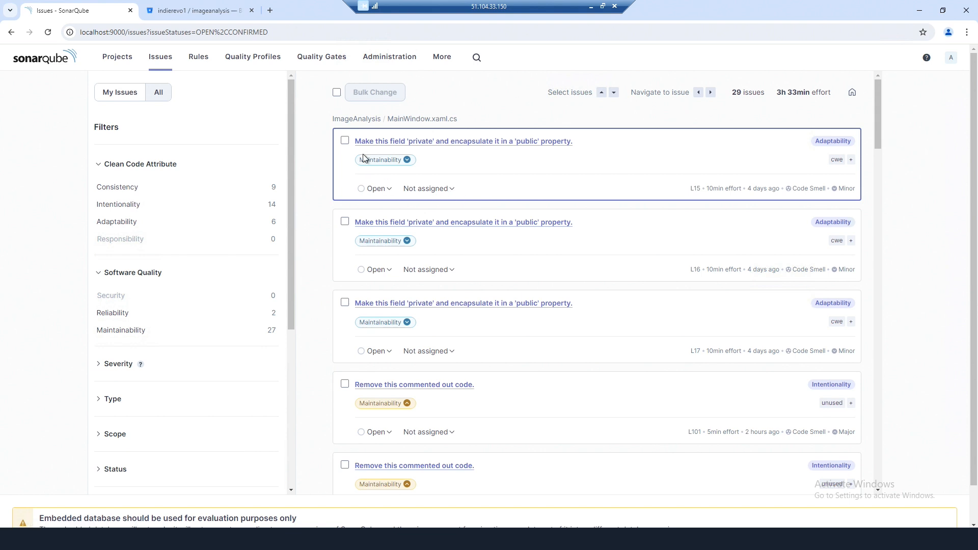
# - Open the L101 'Remove this commented out code.' issue and review why it matters
pyautogui.scroll(-2, 543, 335)
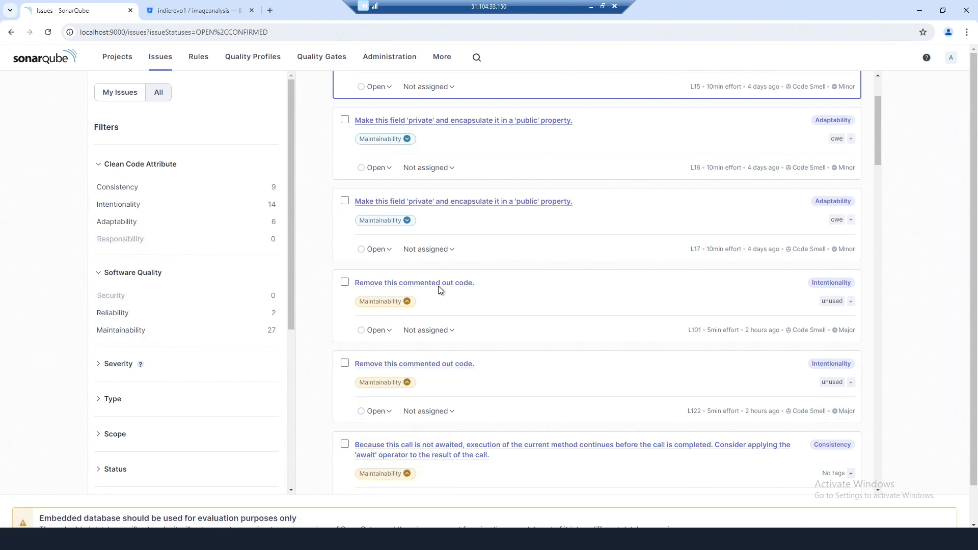
pyautogui.click(402, 284)
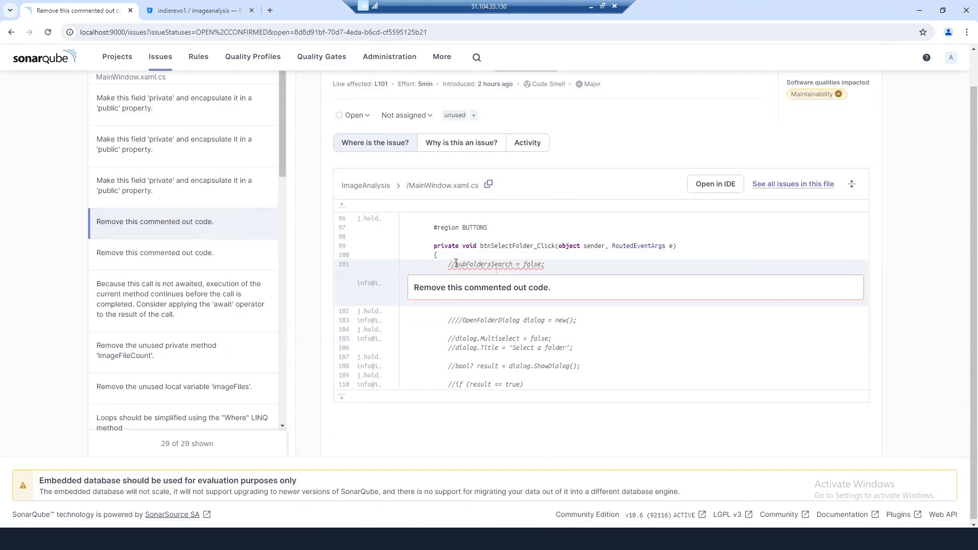
pyautogui.scroll(1, 527, 283)
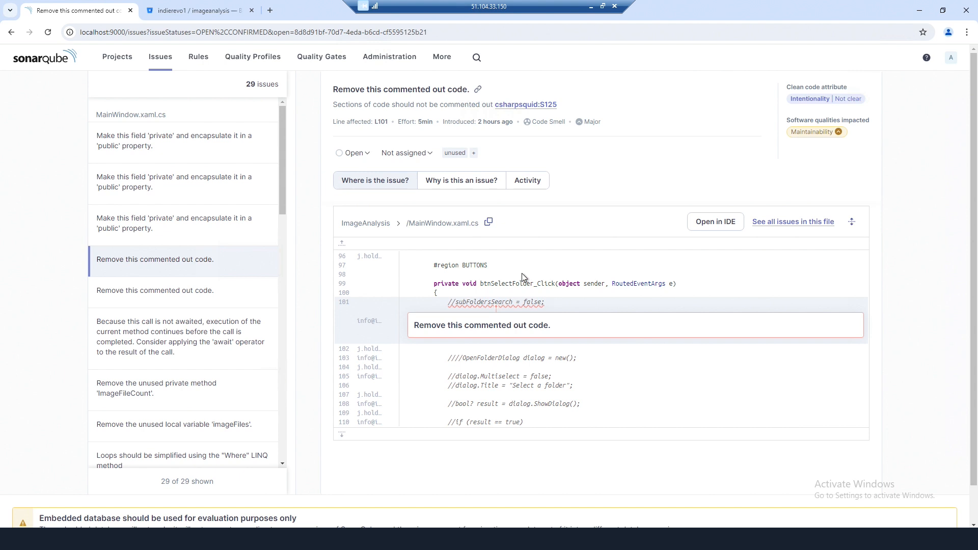
pyautogui.click(461, 184)
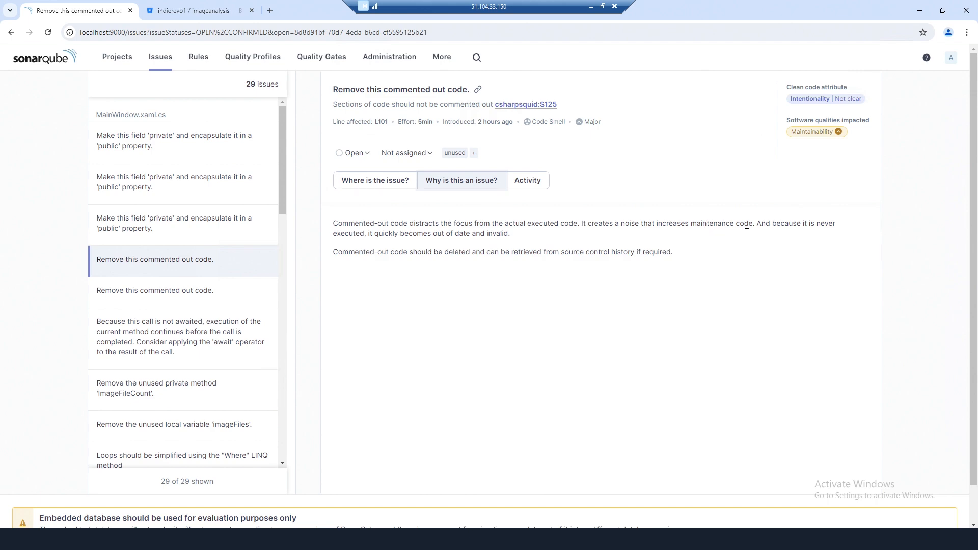
pyautogui.click(382, 183)
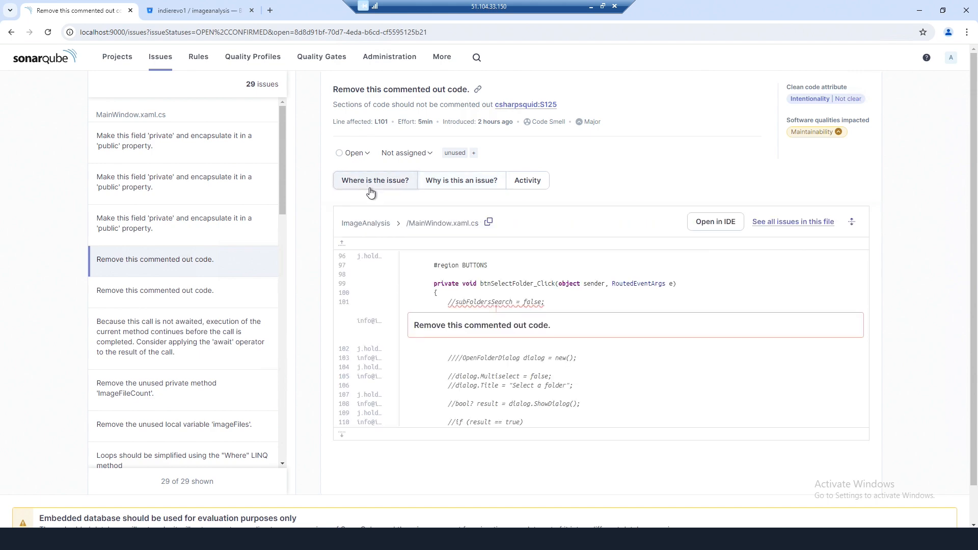
pyautogui.scroll(-1, 498, 333)
pyautogui.scroll(1, 497, 330)
# - Assign the issue to Administrator without changing its status, then return to the Issues list
pyautogui.click(360, 154)
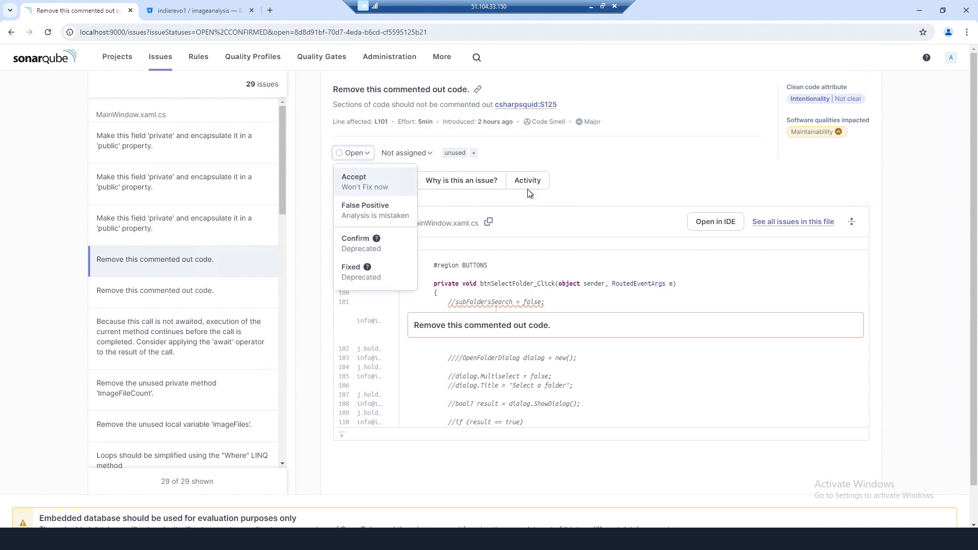
pyautogui.click(407, 153)
pyautogui.click(407, 153)
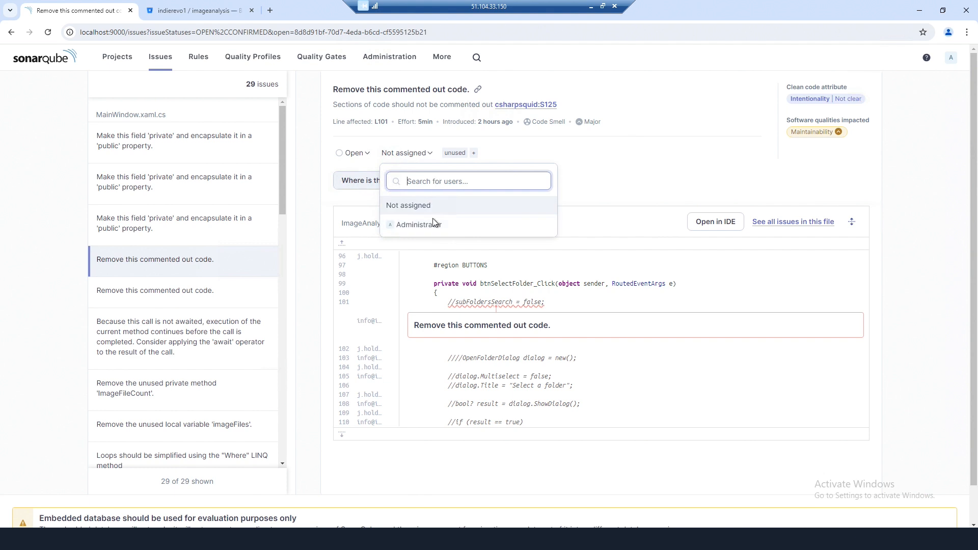
pyautogui.click(410, 229)
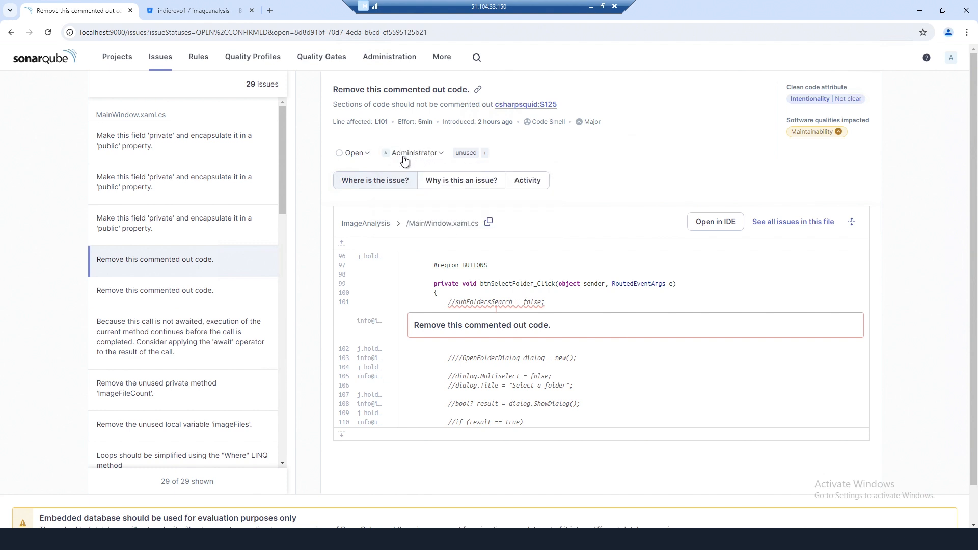
pyautogui.click(364, 156)
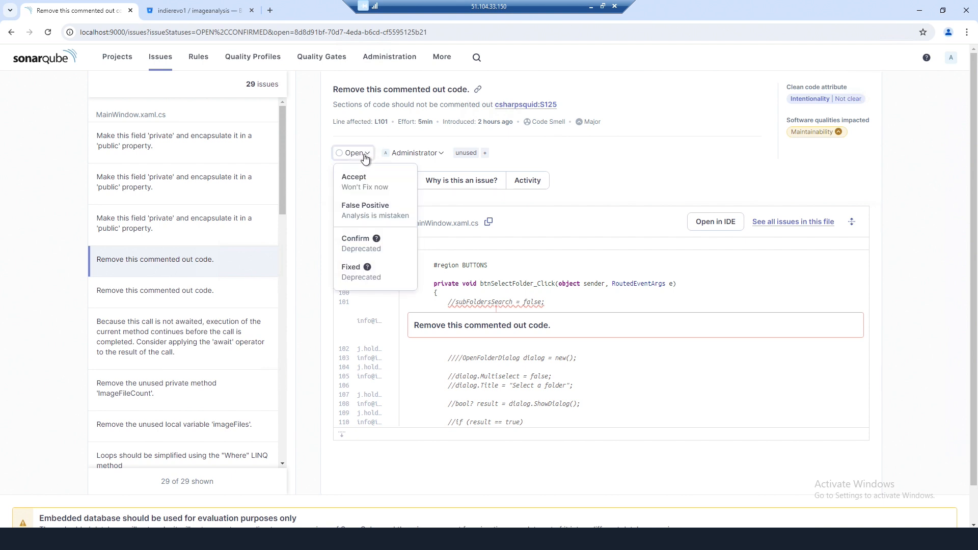
pyautogui.click(595, 148)
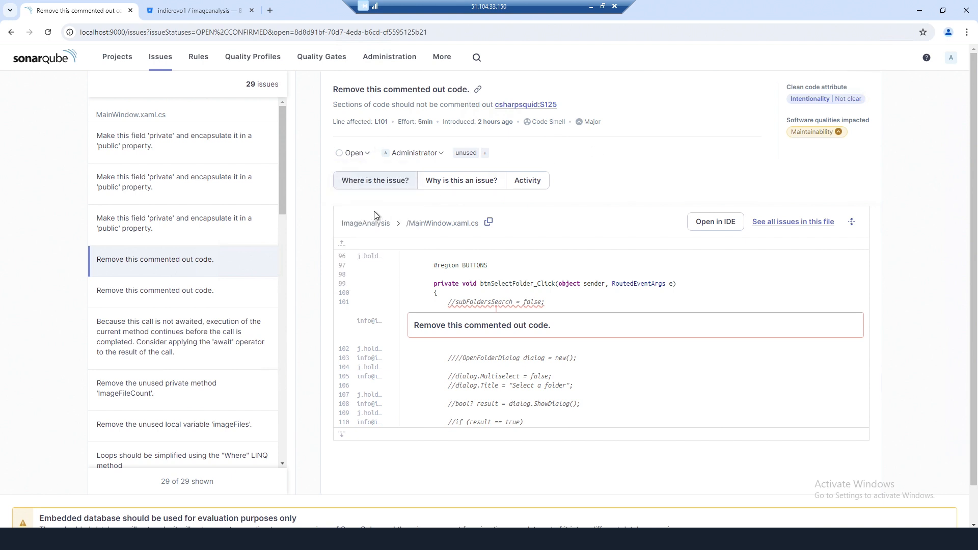
pyautogui.click(160, 60)
pyautogui.scroll(-4, 600, 337)
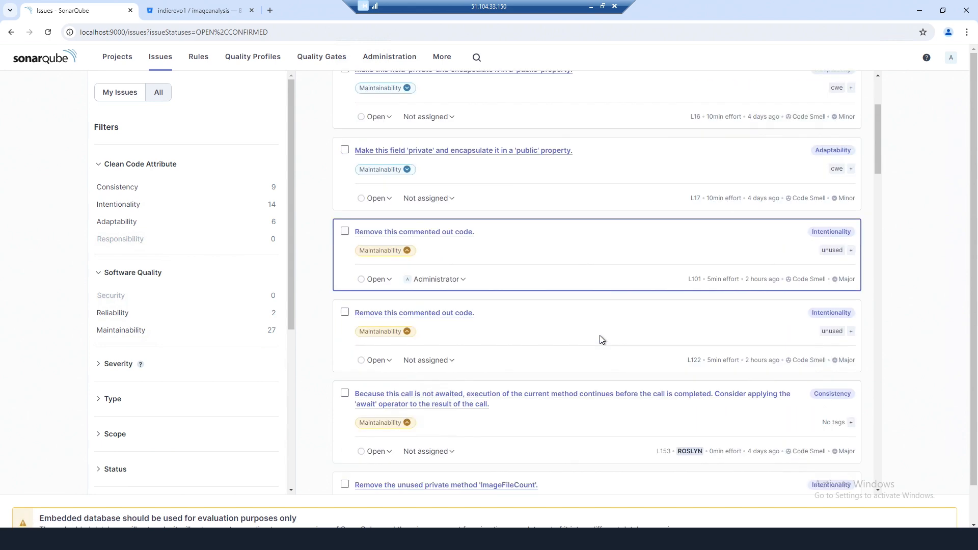
pyautogui.moveTo(877, 174); pyautogui.dragTo(876, 81)
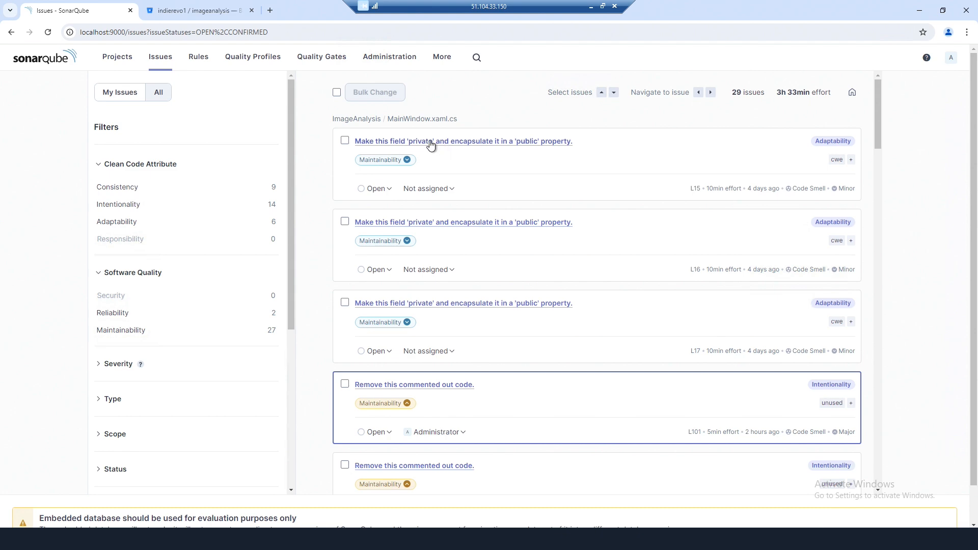
pyautogui.scroll(-1, 484, 256)
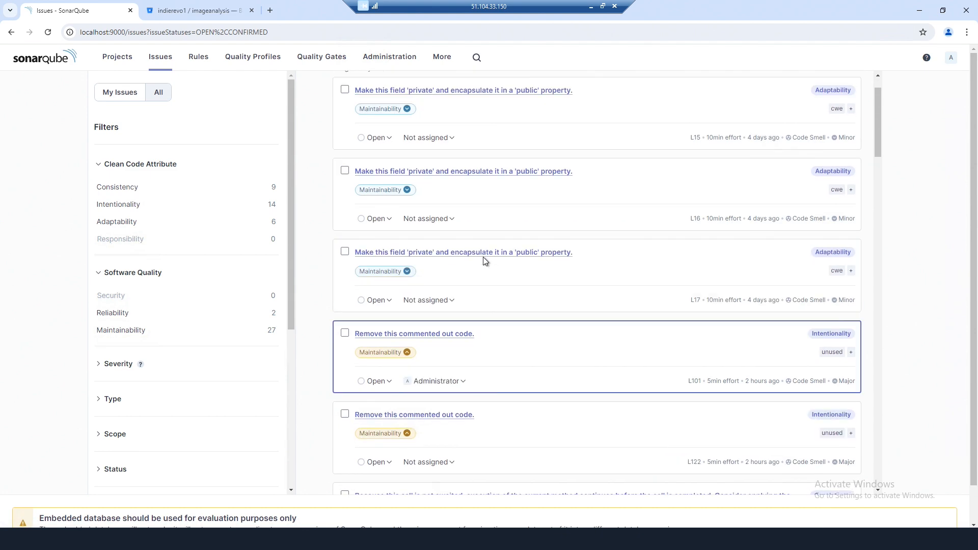
pyautogui.scroll(1, 483, 257)
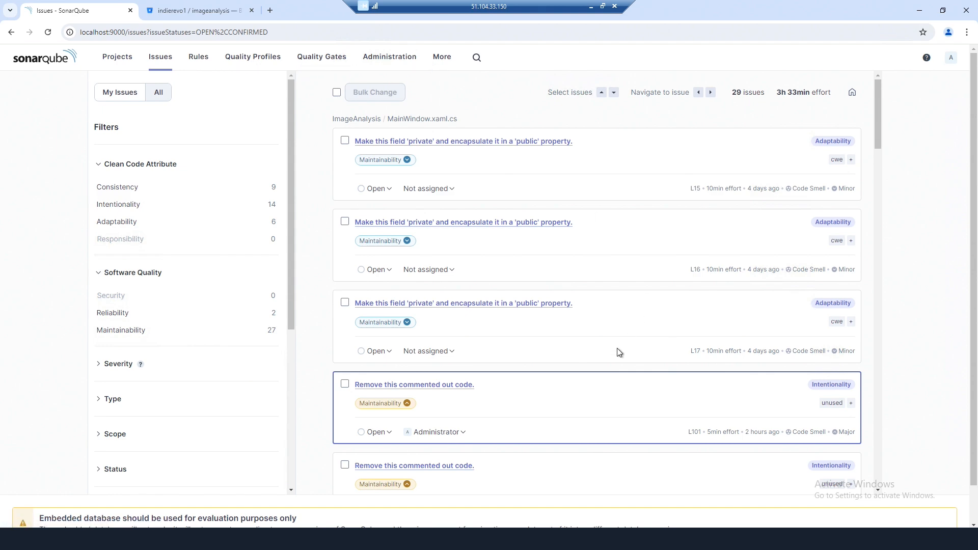
pyautogui.scroll(-4, 617, 349)
pyautogui.scroll(4, 616, 347)
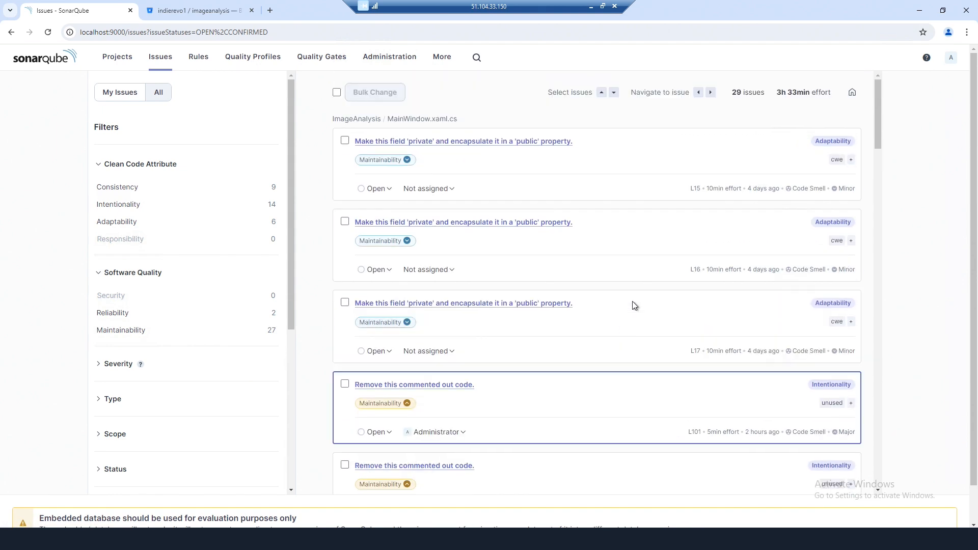